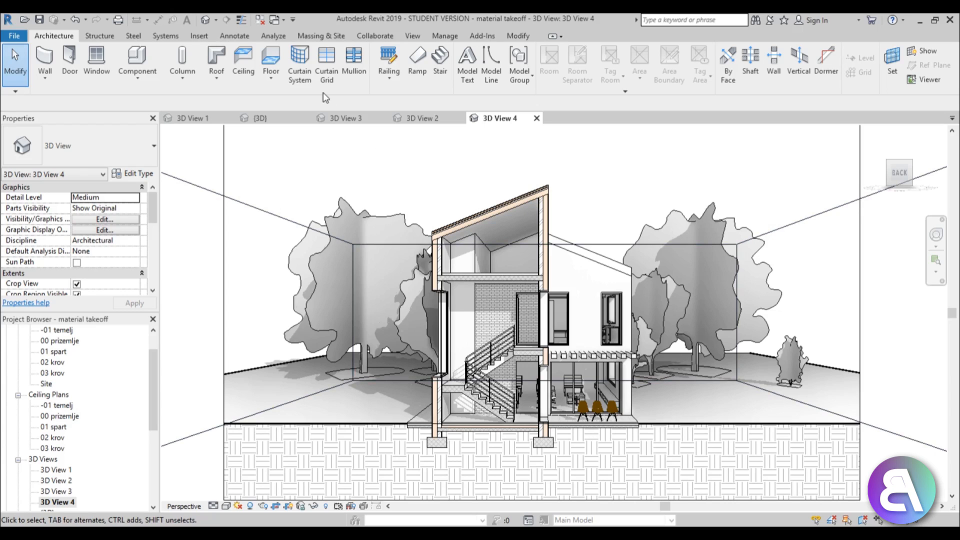
- Start a new material takeoff schedule
{"action": "left_click", "coordinate": [410, 38]}
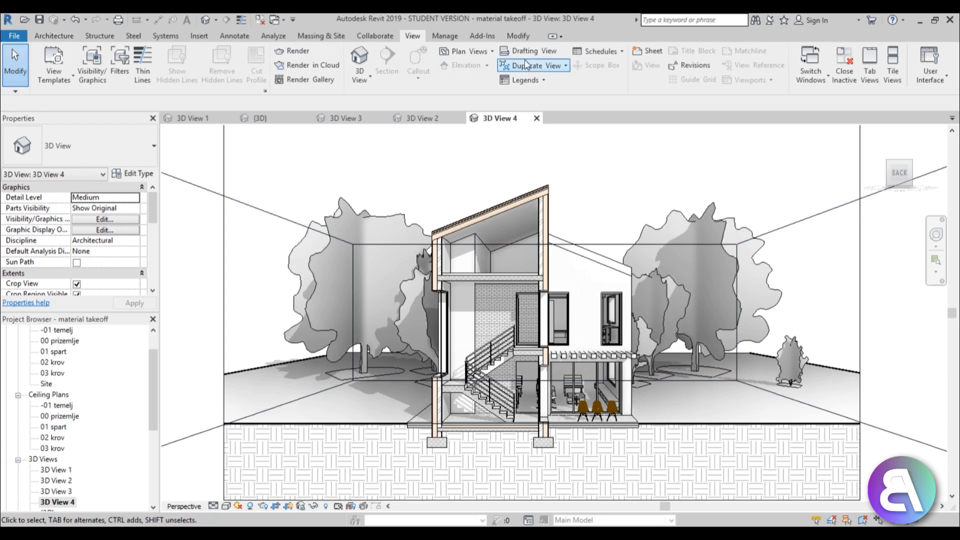
{"action": "left_click", "coordinate": [592, 52]}
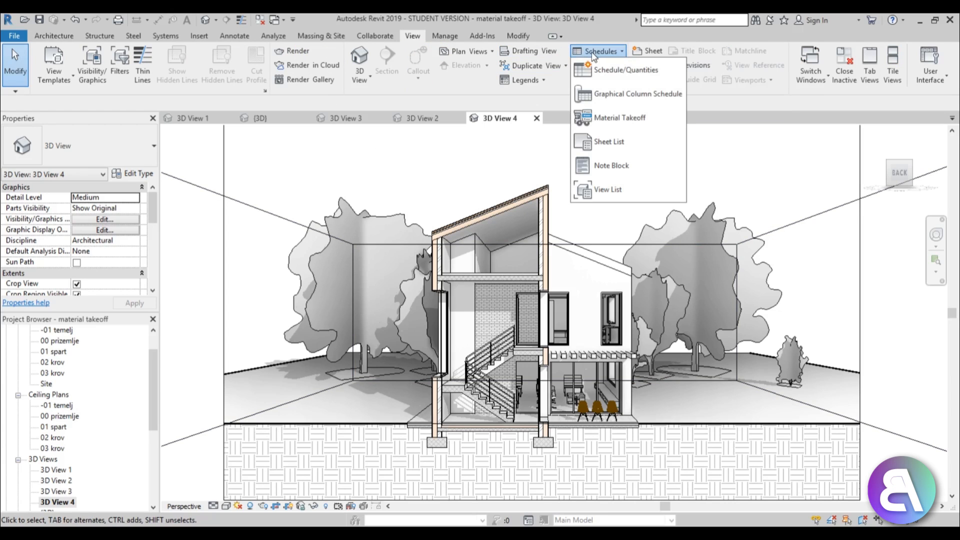
{"action": "left_click", "coordinate": [635, 121]}
{"action": "left_click_drag", "start_coordinate": [508, 174], "coordinate": [505, 158]}
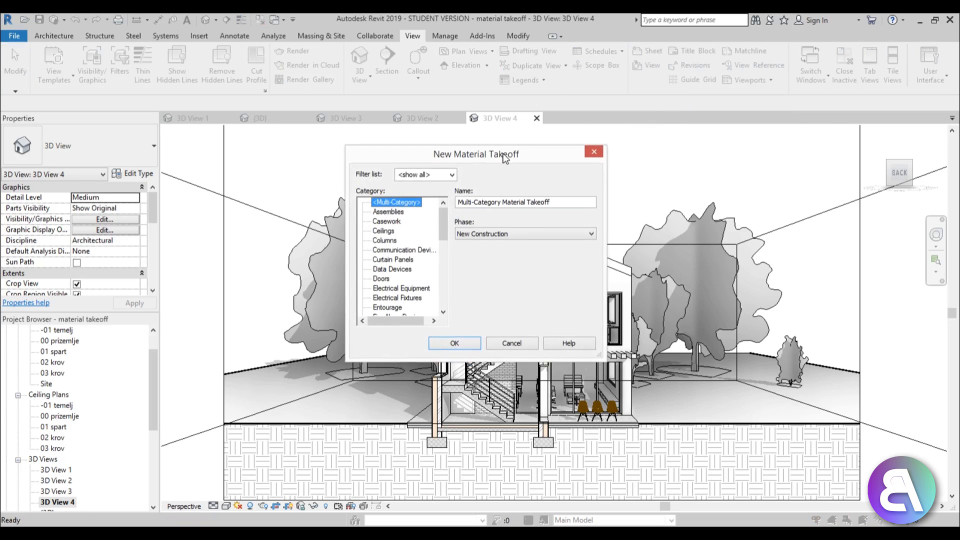
{"action": "left_click", "coordinate": [433, 177]}
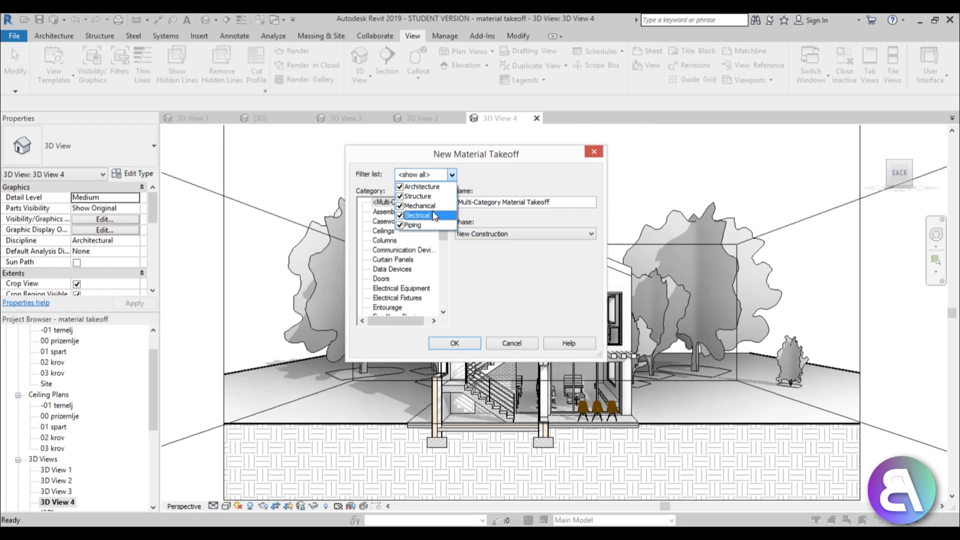
{"action": "left_click", "coordinate": [452, 174]}
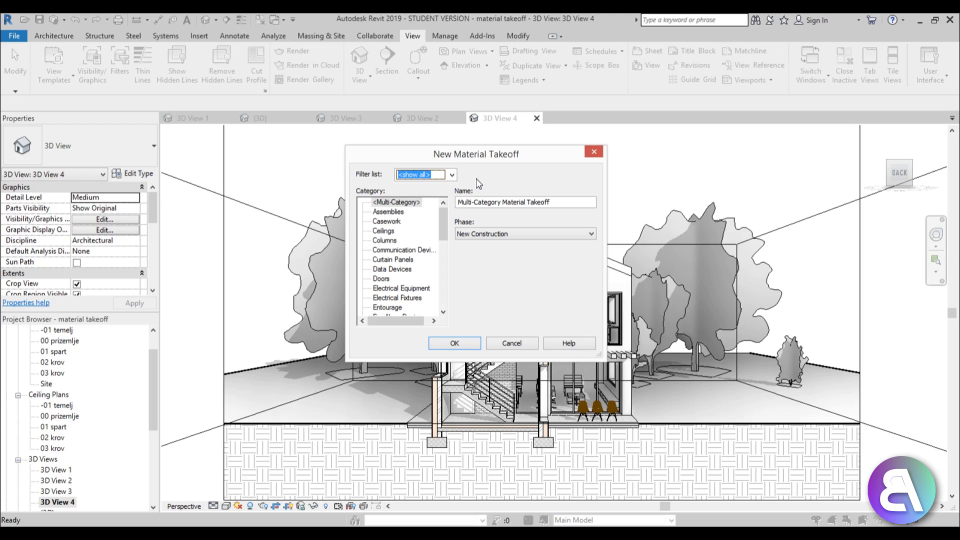
{"action": "left_click", "coordinate": [453, 176]}
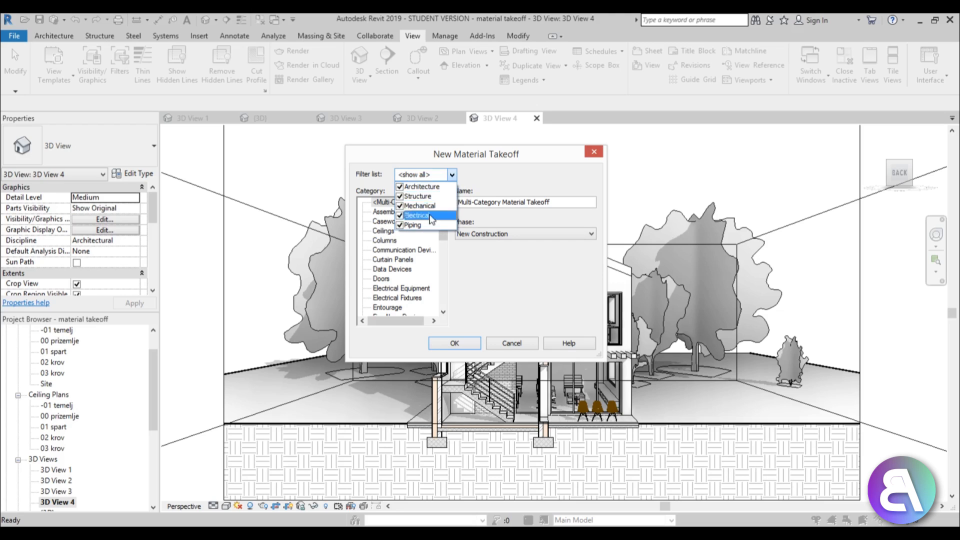
{"action": "left_click", "coordinate": [474, 183]}
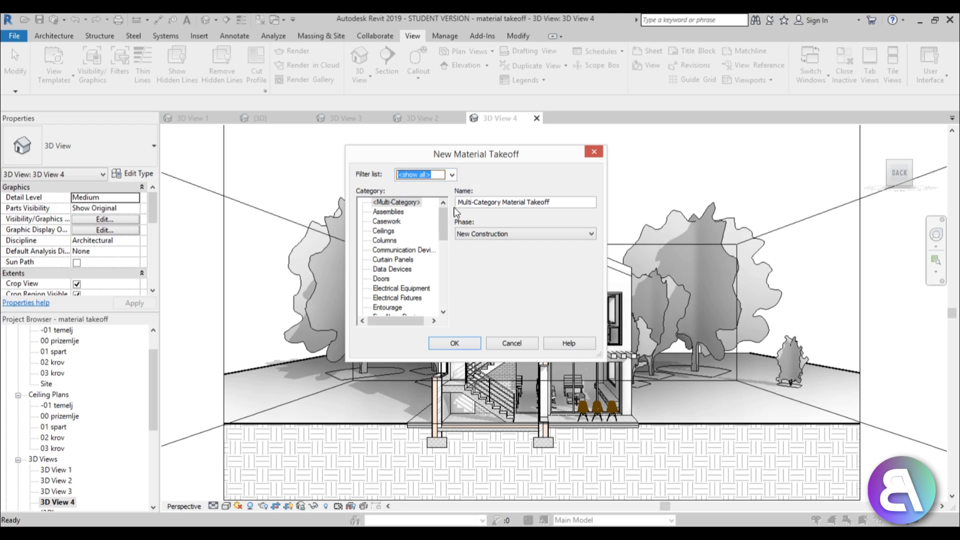
- Create the takeoff for the Walls category with the New Construction phase
{"action": "left_click_drag", "start_coordinate": [443, 209], "coordinate": [443, 234]}
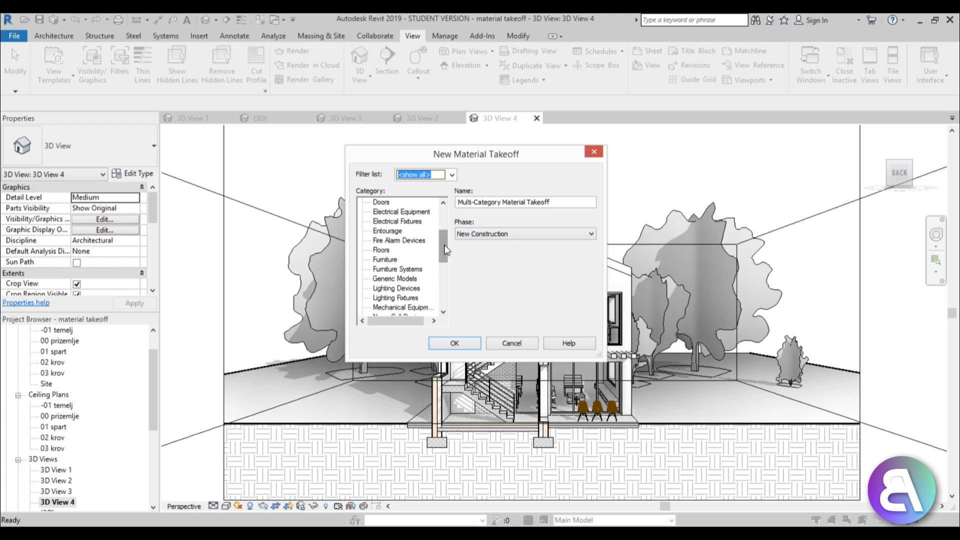
{"action": "left_click_drag", "start_coordinate": [446, 249], "coordinate": [446, 299]}
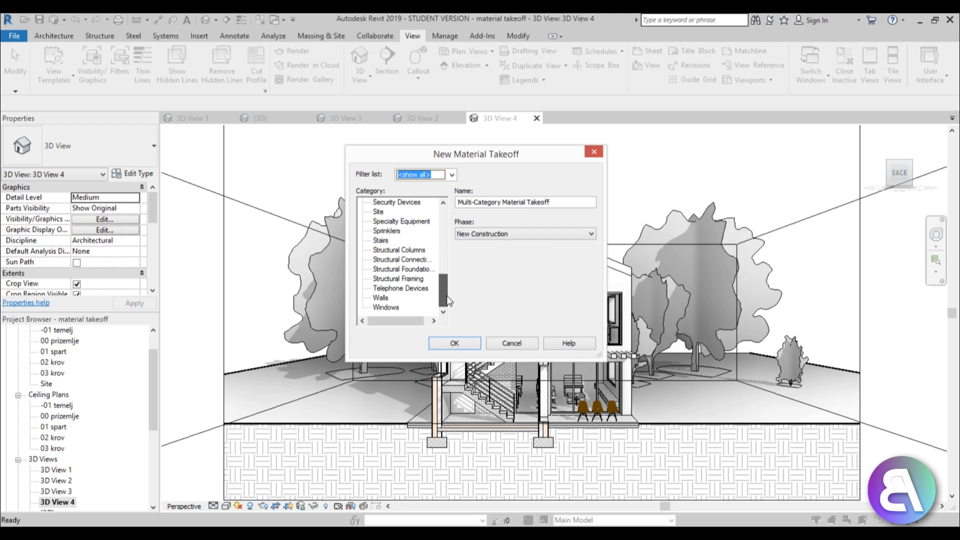
{"action": "left_click", "coordinate": [381, 298]}
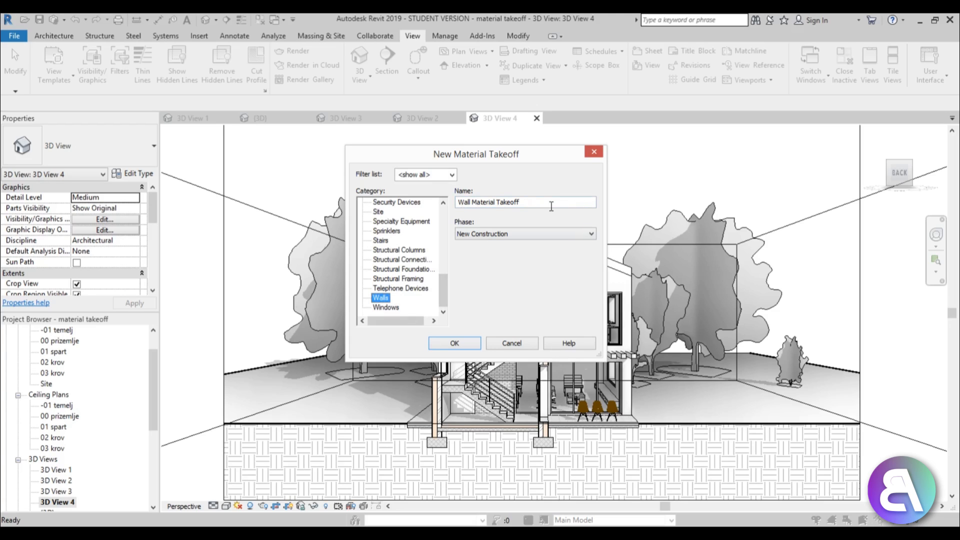
{"action": "left_click", "coordinate": [473, 235]}
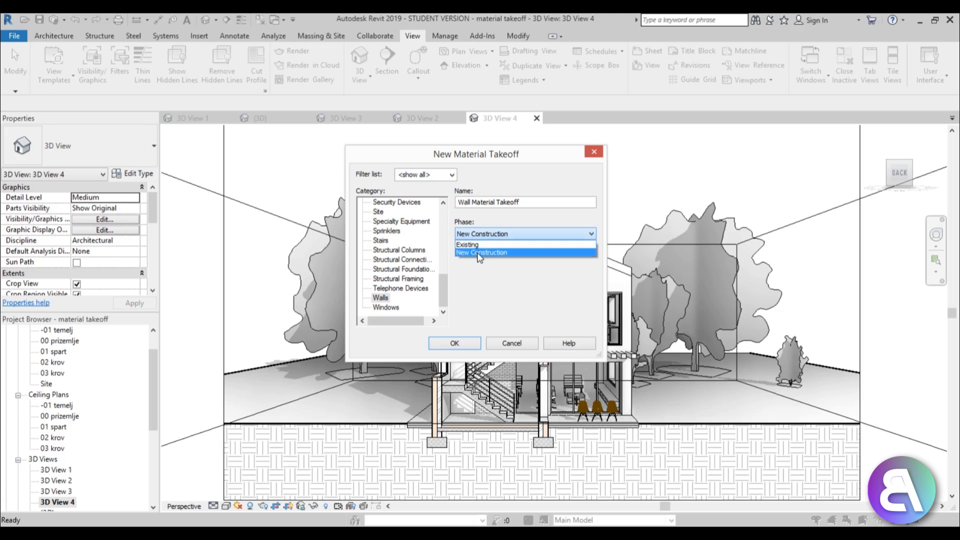
{"action": "left_click", "coordinate": [476, 253]}
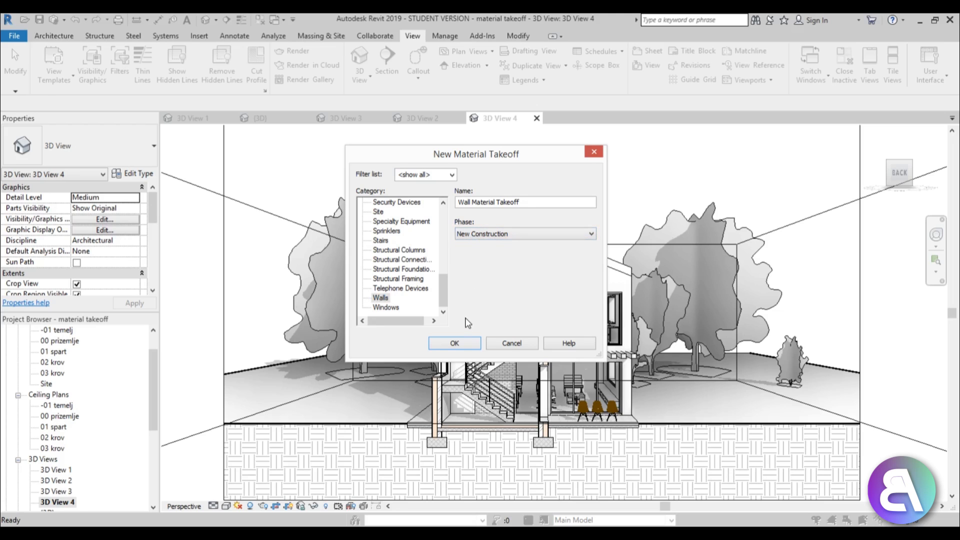
{"action": "left_click", "coordinate": [461, 343]}
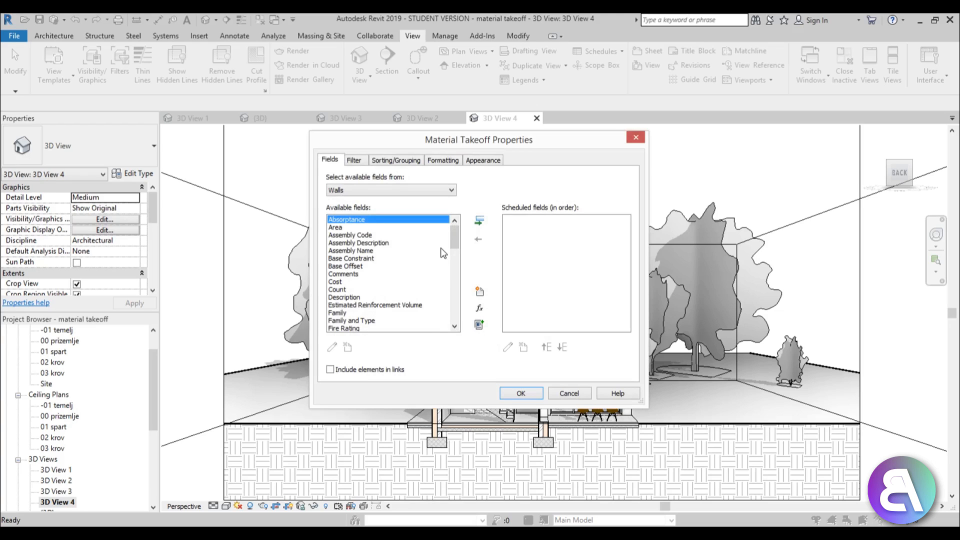
- Add the Cost, Family, and Family and Type fields to the wall takeoff's scheduled fields
{"action": "left_click_drag", "start_coordinate": [457, 231], "coordinate": [457, 236]}
{"action": "left_click", "coordinate": [373, 268]}
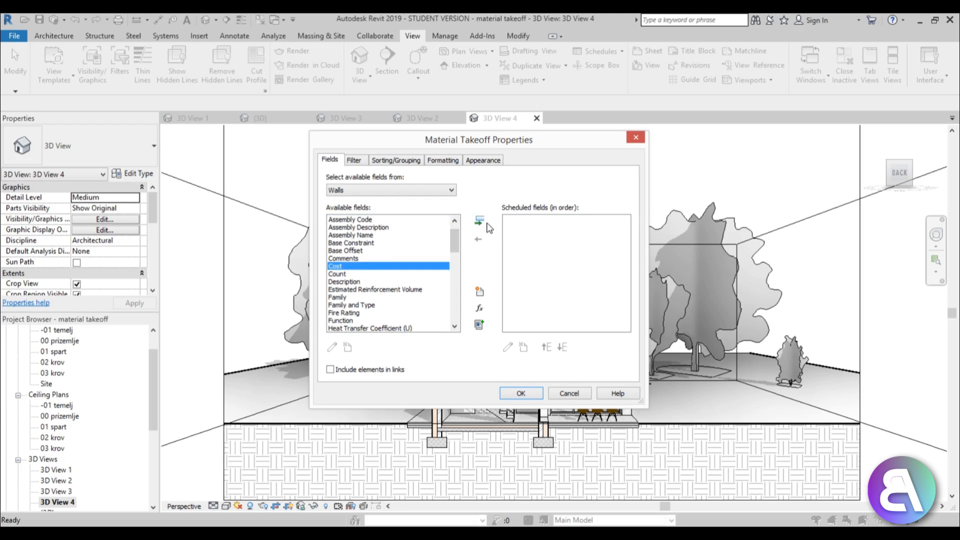
{"action": "left_click", "coordinate": [480, 222]}
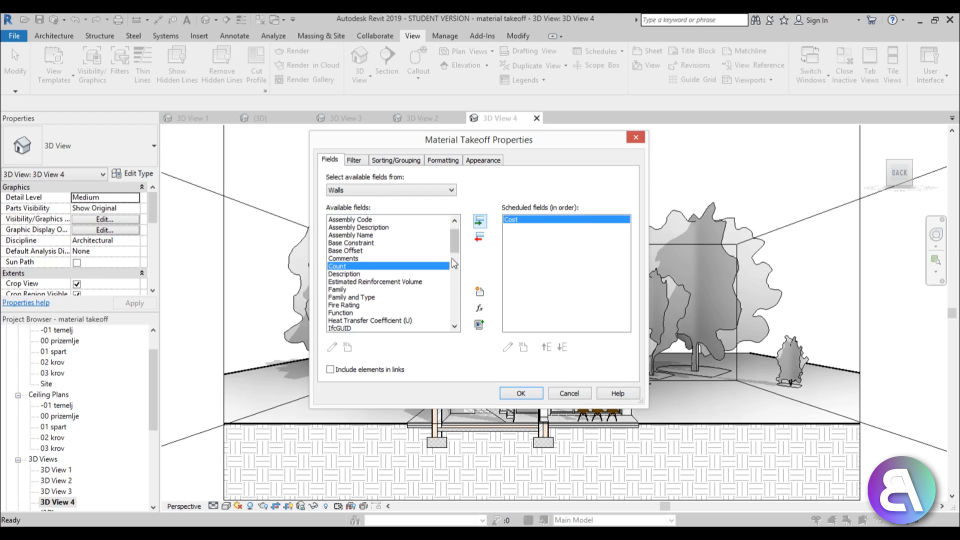
{"action": "left_click_drag", "start_coordinate": [455, 246], "coordinate": [456, 254]}
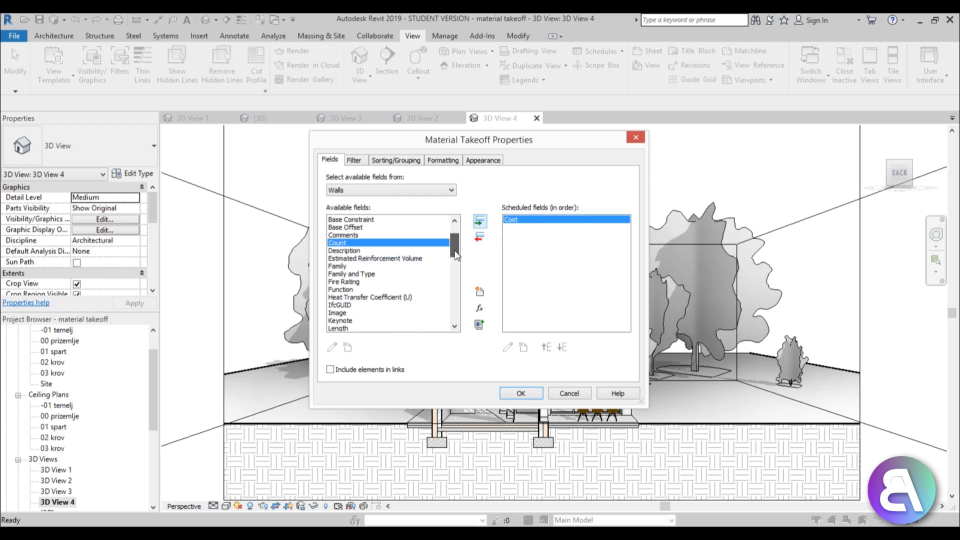
{"action": "left_click", "coordinate": [338, 266]}
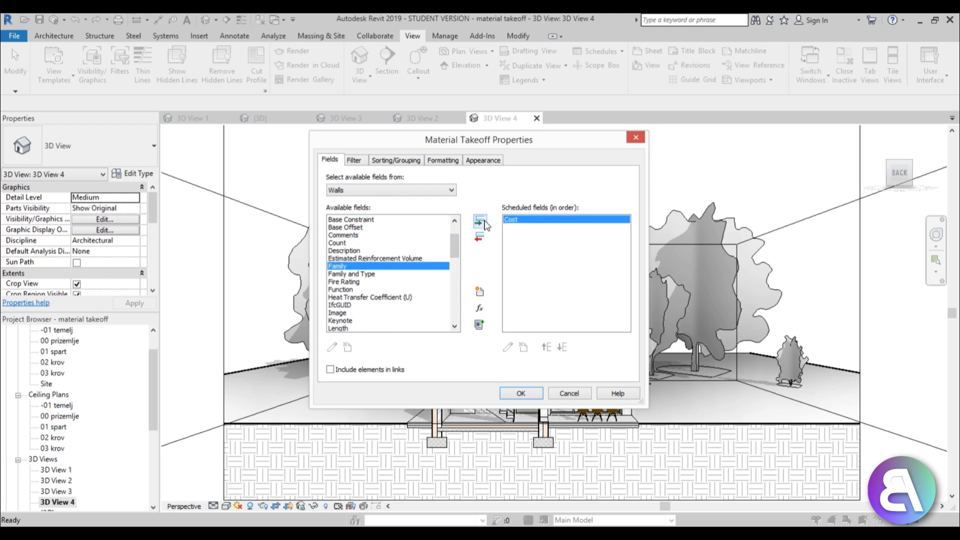
{"action": "left_click", "coordinate": [480, 221]}
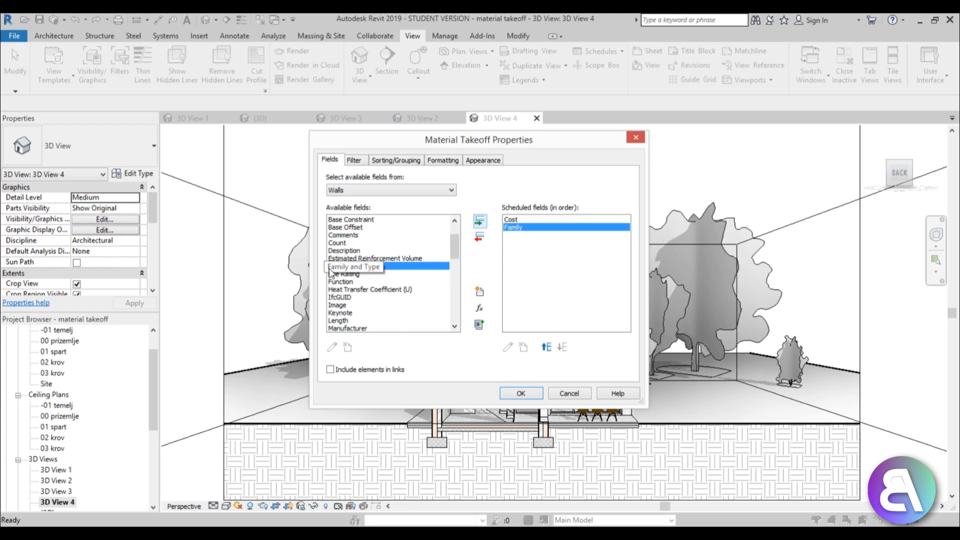
{"action": "left_click", "coordinate": [479, 221]}
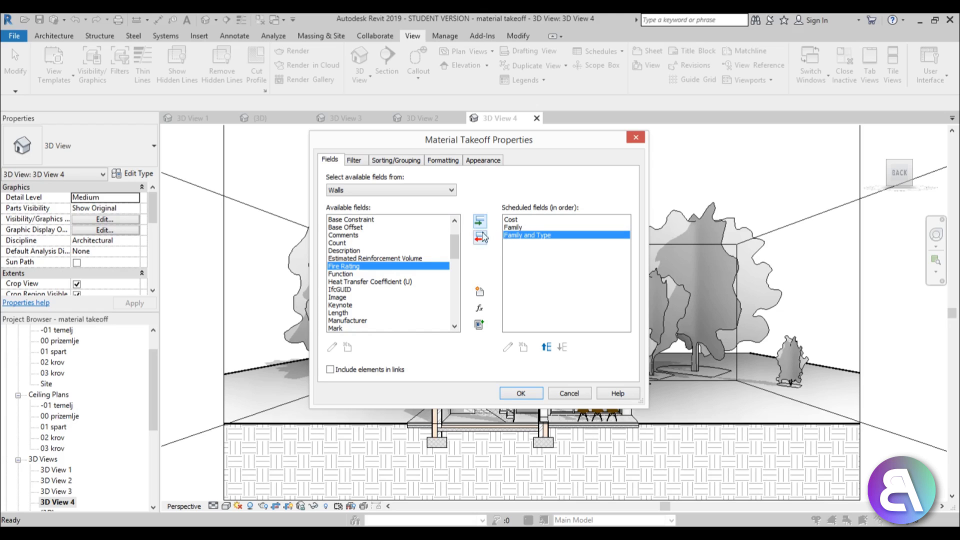
- Add the Material: Cost field to the scheduled fields and remove the plain Cost field
{"action": "left_click_drag", "start_coordinate": [454, 252], "coordinate": [456, 273]}
{"action": "left_click", "coordinate": [357, 243]}
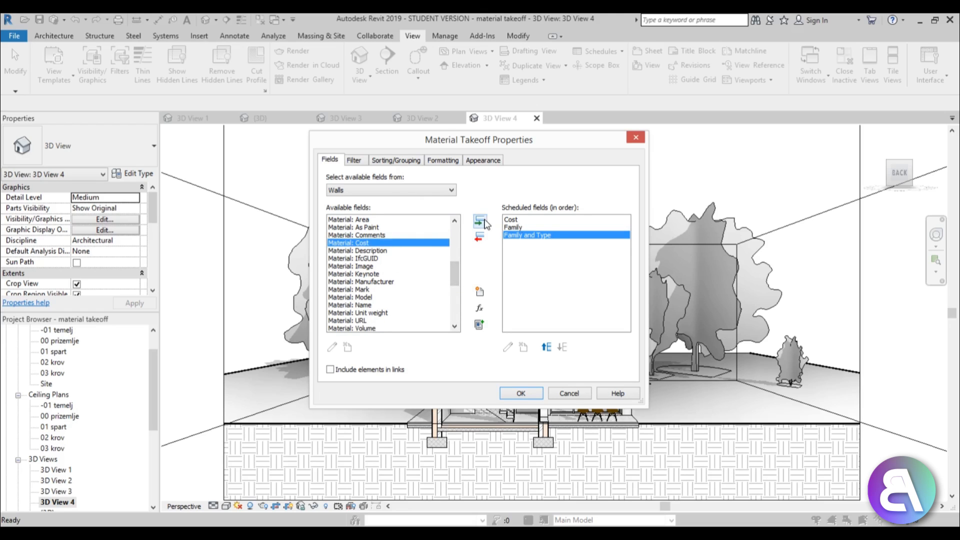
{"action": "left_click", "coordinate": [479, 220]}
{"action": "left_click", "coordinate": [521, 221]}
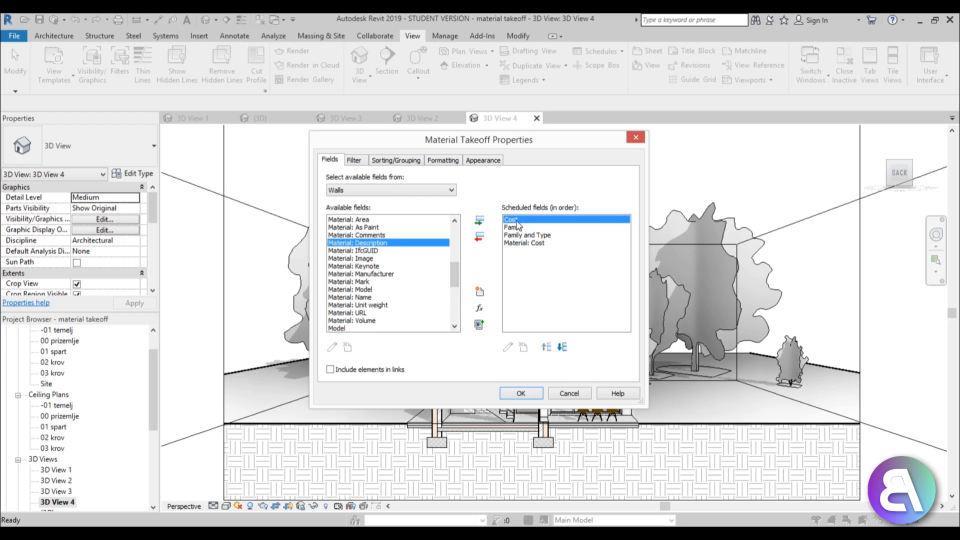
{"action": "left_click", "coordinate": [479, 238]}
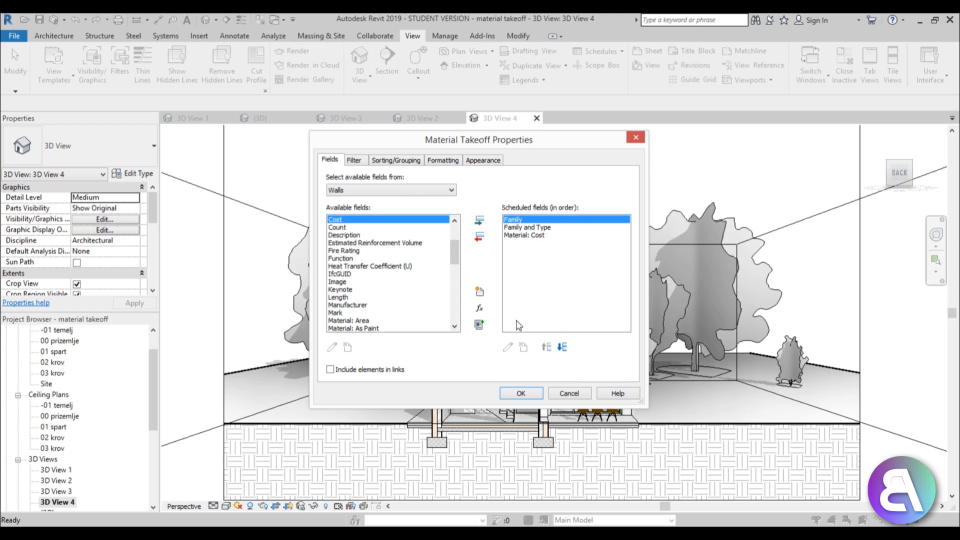
- Add the Material: Volume field to the scheduled fields
{"action": "left_click_drag", "start_coordinate": [455, 256], "coordinate": [455, 278]}
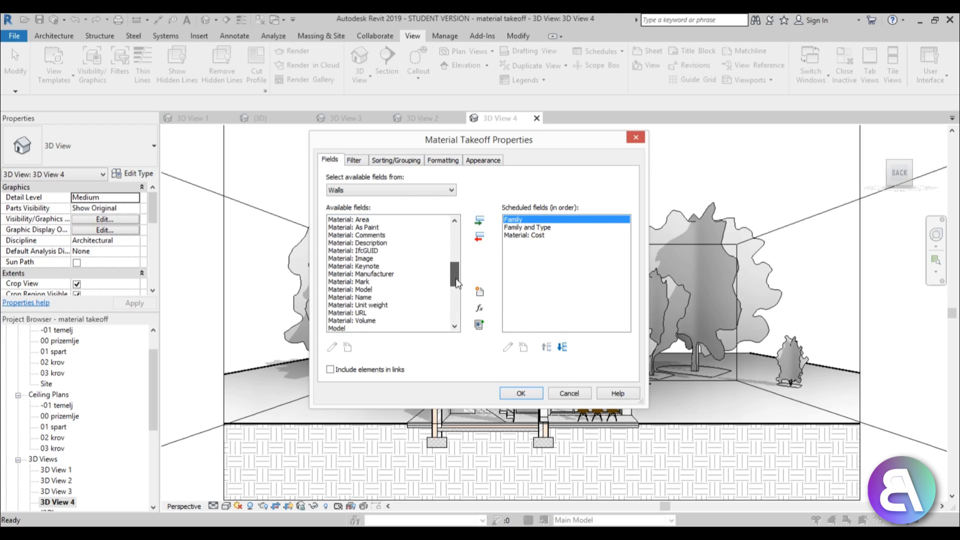
{"action": "left_click", "coordinate": [346, 320]}
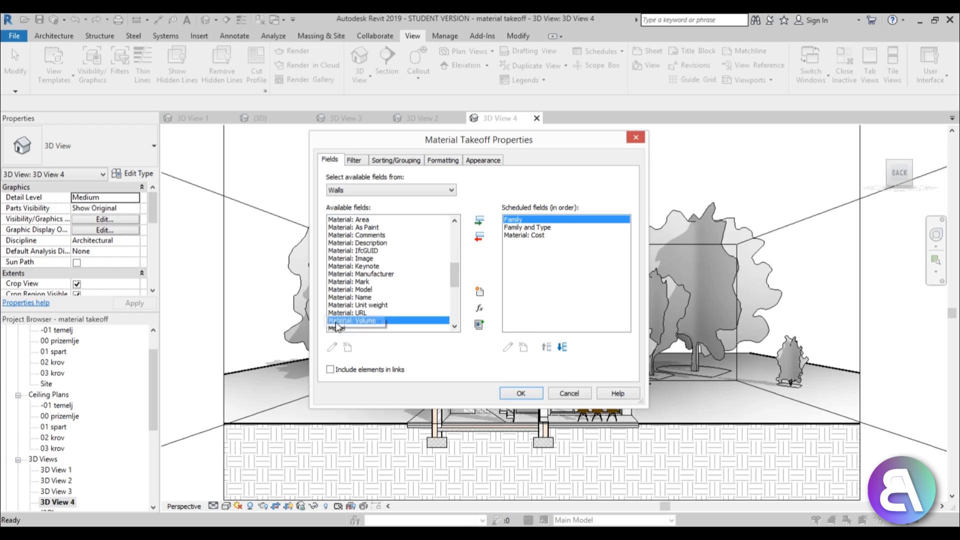
{"action": "left_click", "coordinate": [479, 224]}
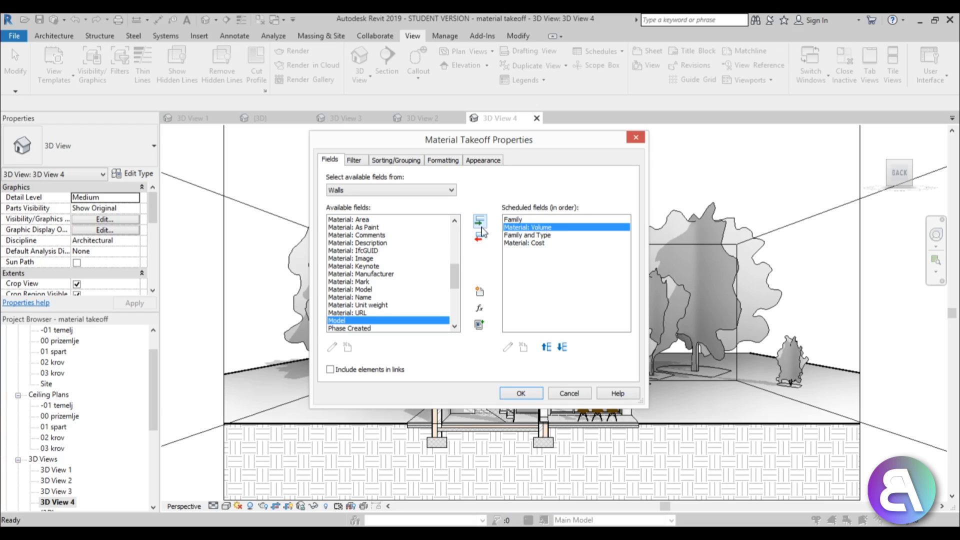
- Reorder the scheduled fields as Family, Family and Type, Material: Volume, Material: Cost
{"action": "scroll", "coordinate": [458, 277], "scroll_direction": "up", "scroll_amount": 1}
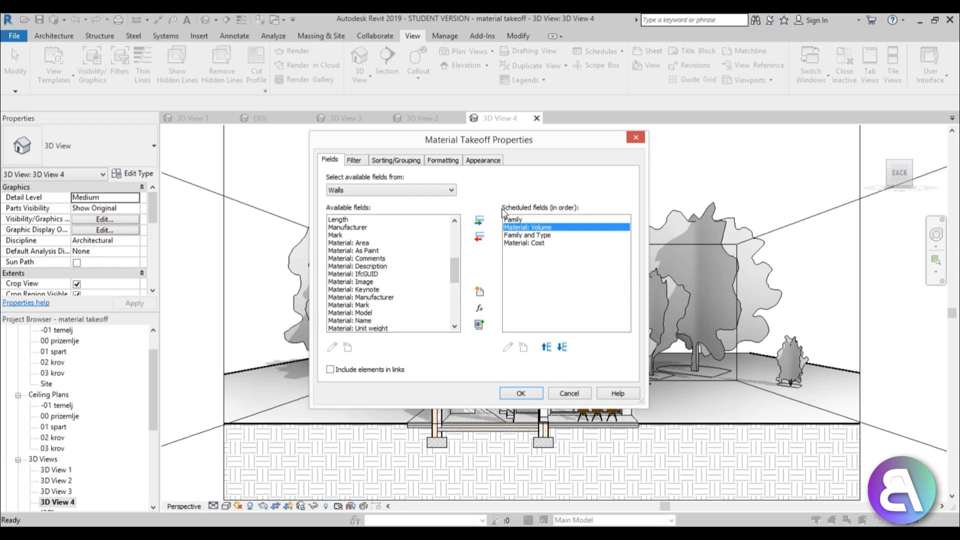
{"action": "left_click", "coordinate": [515, 220]}
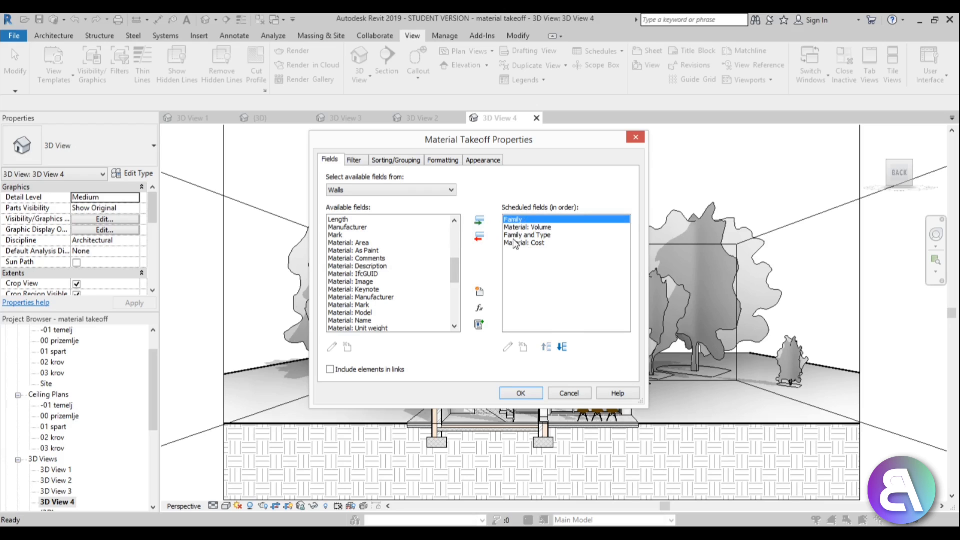
{"action": "left_click", "coordinate": [515, 237]}
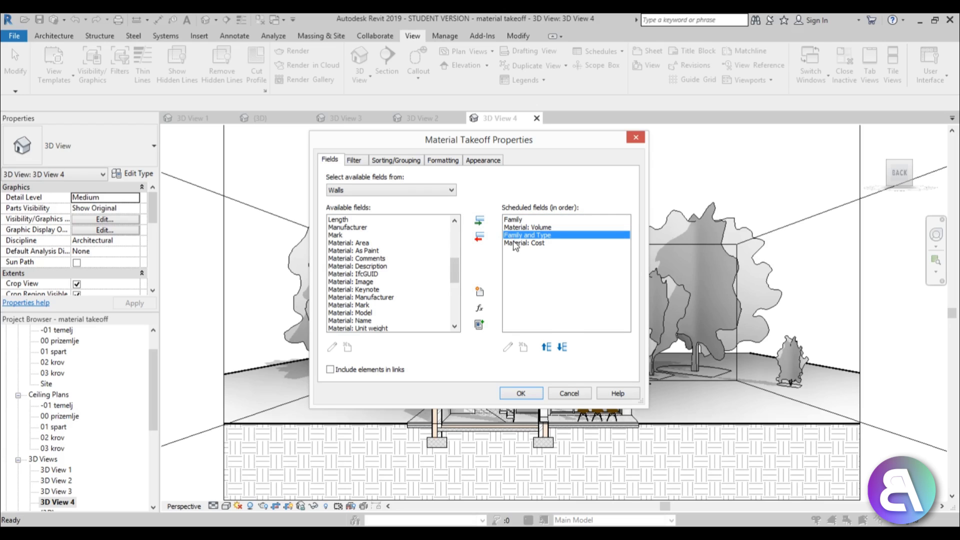
{"action": "left_click", "coordinate": [563, 349]}
{"action": "left_click", "coordinate": [547, 349]}
{"action": "left_click", "coordinate": [548, 349]}
{"action": "left_click", "coordinate": [516, 236]}
{"action": "left_click", "coordinate": [515, 243]}
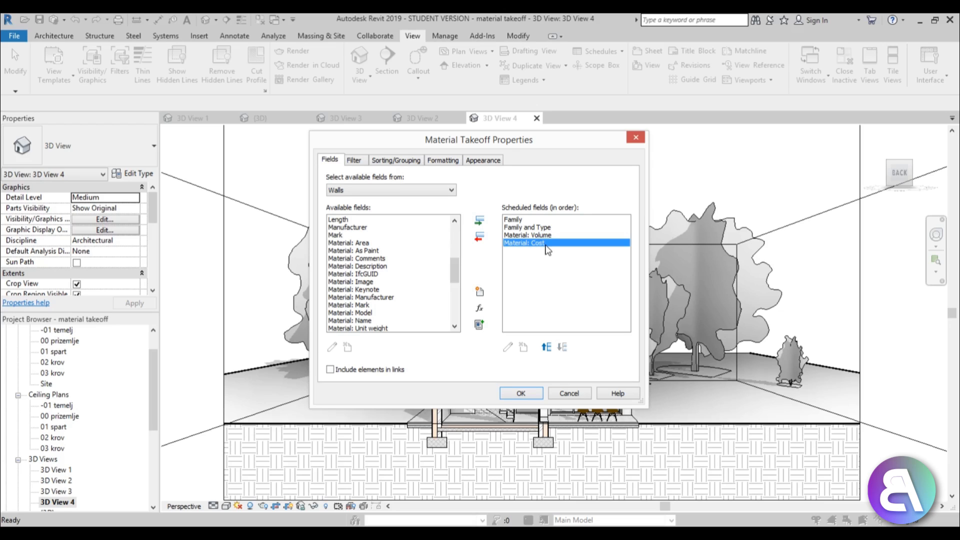
- Add a calculated value named Total Cost as a formula with discipline Common and type Currency
{"action": "left_click", "coordinate": [480, 309]}
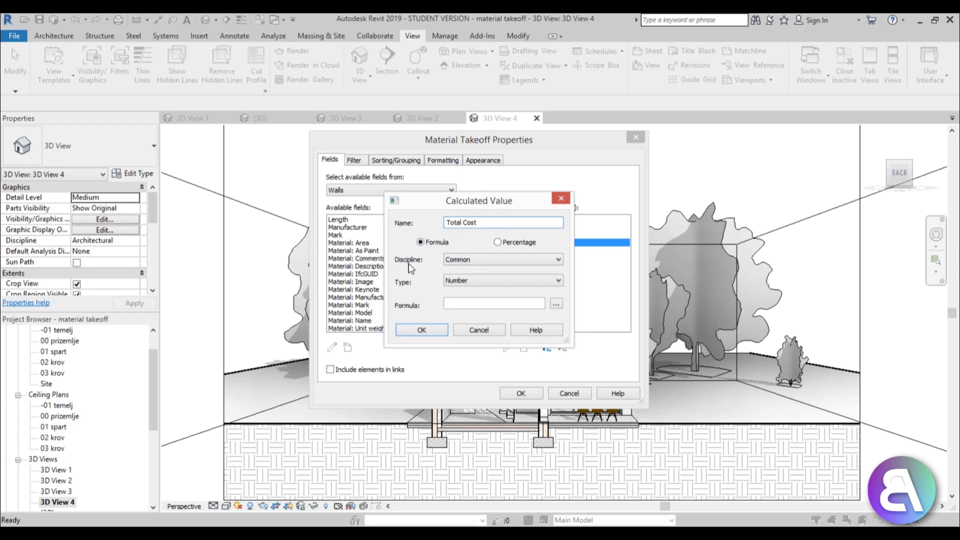
{"action": "left_click", "coordinate": [456, 260]}
{"action": "left_click", "coordinate": [464, 262]}
{"action": "left_click", "coordinate": [458, 283]}
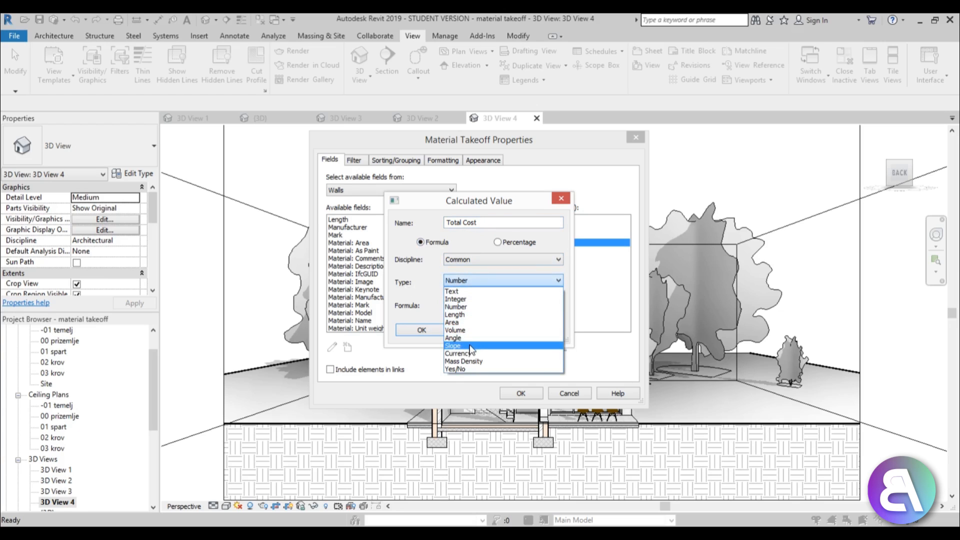
{"action": "left_click", "coordinate": [466, 353]}
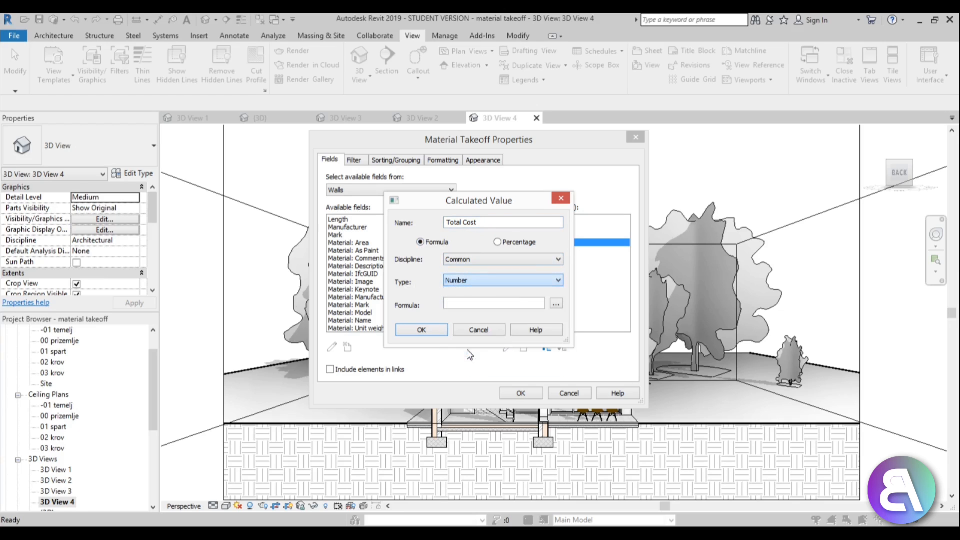
- Build the Total Cost formula as Material: Volume * Material: Cost
{"action": "left_click", "coordinate": [556, 304]}
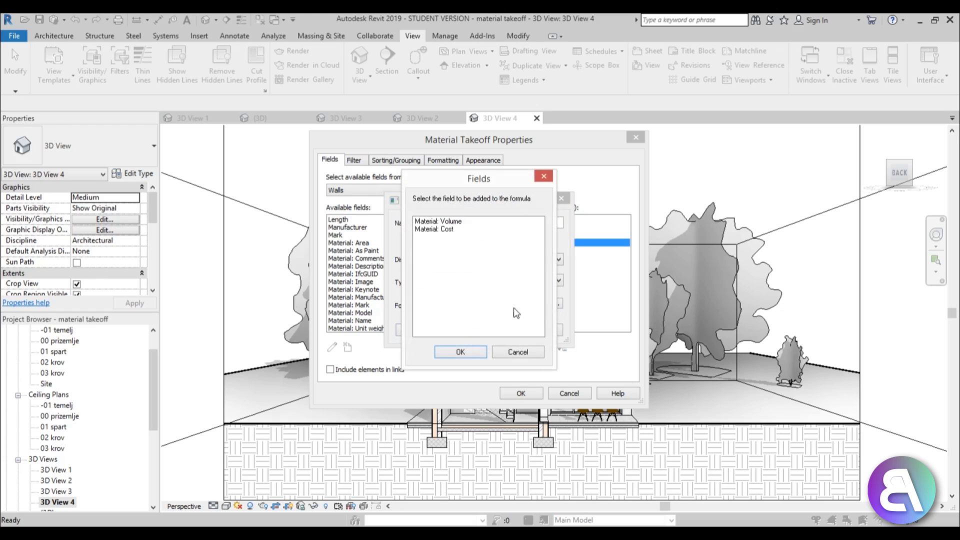
{"action": "left_click", "coordinate": [439, 221]}
{"action": "left_click", "coordinate": [461, 352]}
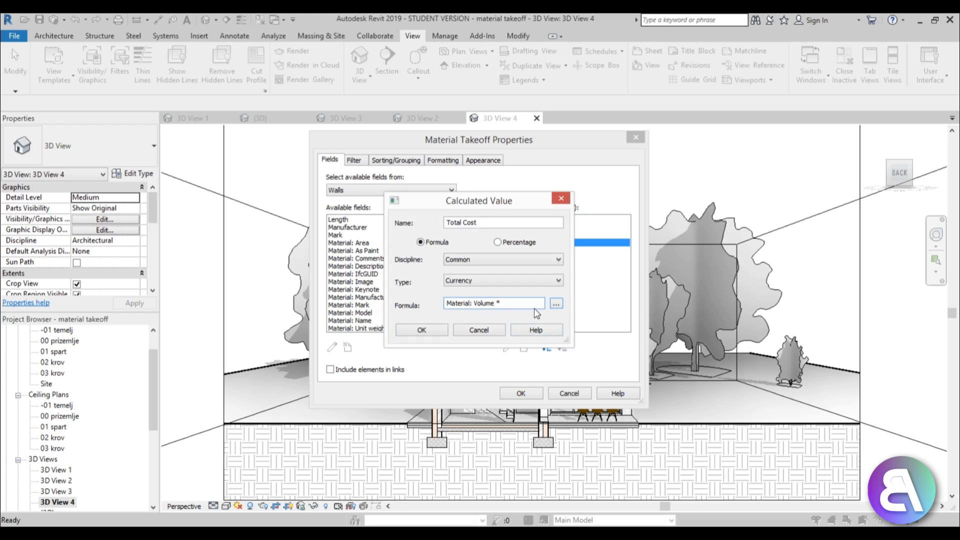
{"action": "left_click", "coordinate": [557, 304]}
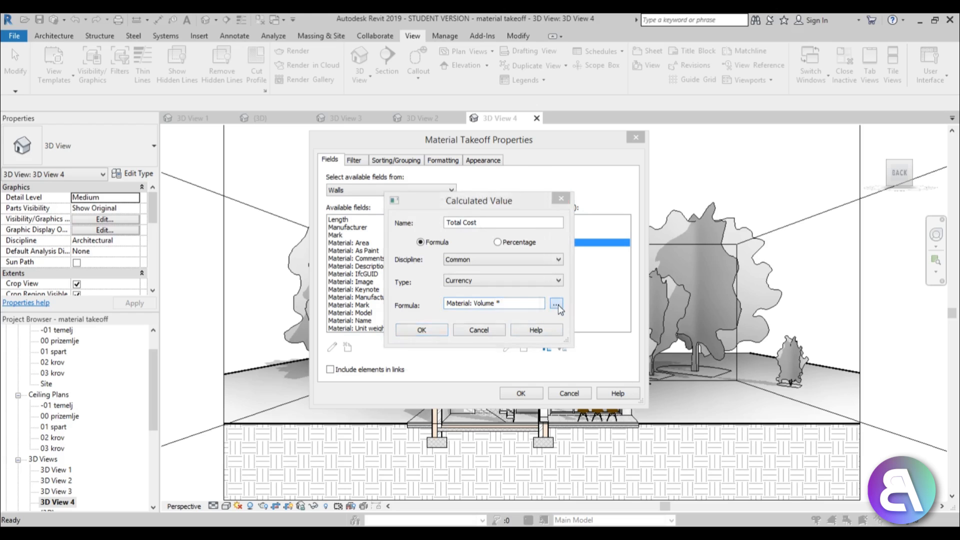
{"action": "left_click", "coordinate": [442, 230]}
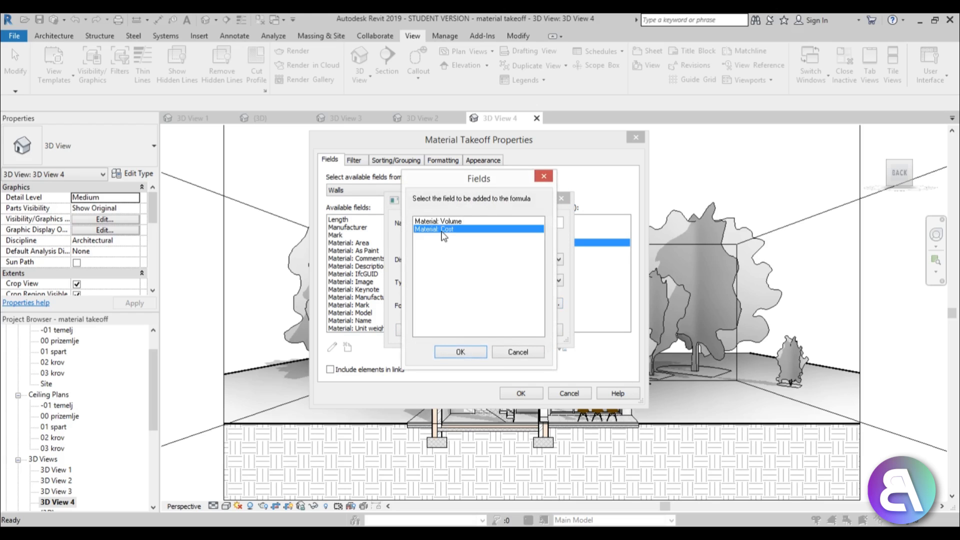
{"action": "left_click", "coordinate": [460, 352]}
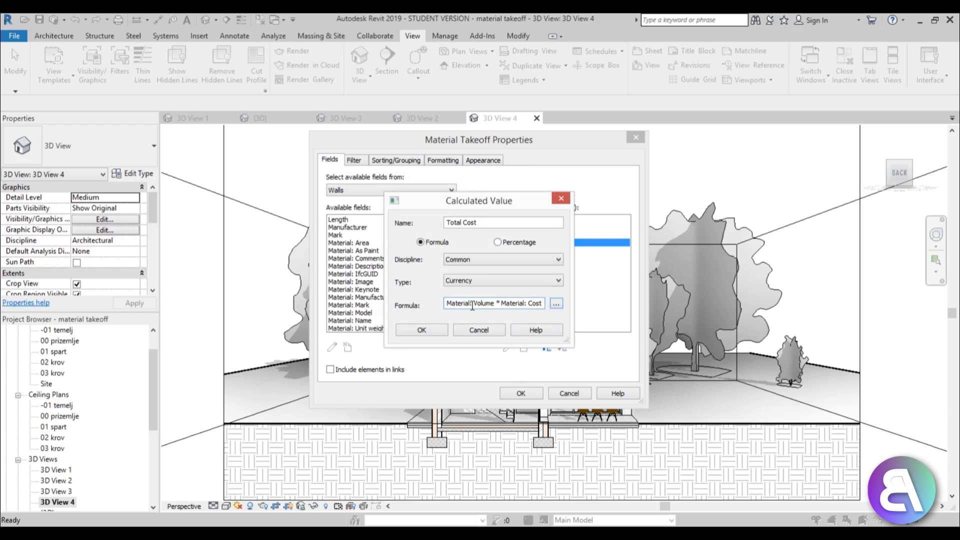
- Append / 1m^3 to the Total Cost formula and add the calculated value to the scheduled fields
{"action": "left_click_drag", "start_coordinate": [501, 305], "coordinate": [555, 306]}
{"action": "left_click", "coordinate": [543, 306]}
{"action": "type", "text": "/"}
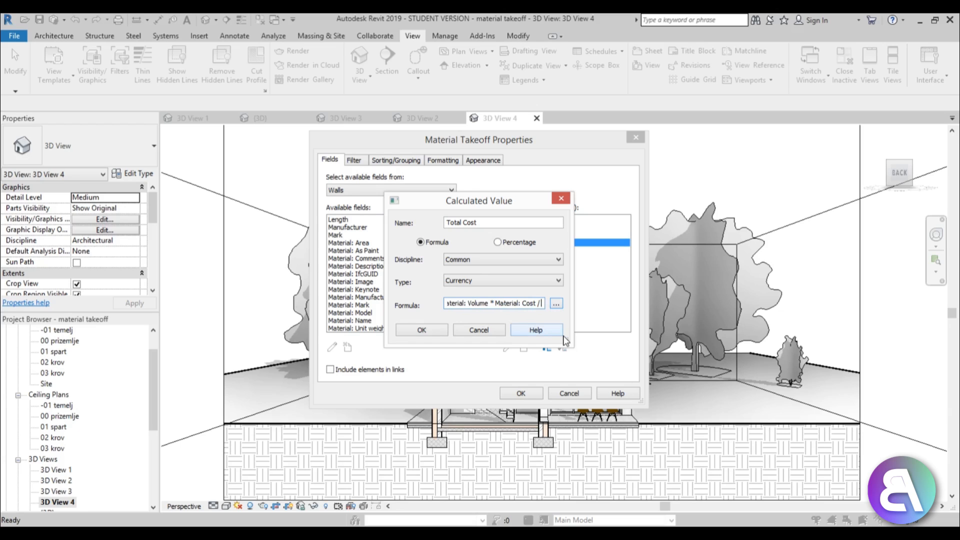
{"action": "type", "text": " 1"}
{"action": "type", "text": "m"}
{"action": "key", "text": "BackSpace"}
{"action": "key", "text": "BackSpace"}
{"action": "type", "text": "m^3"}
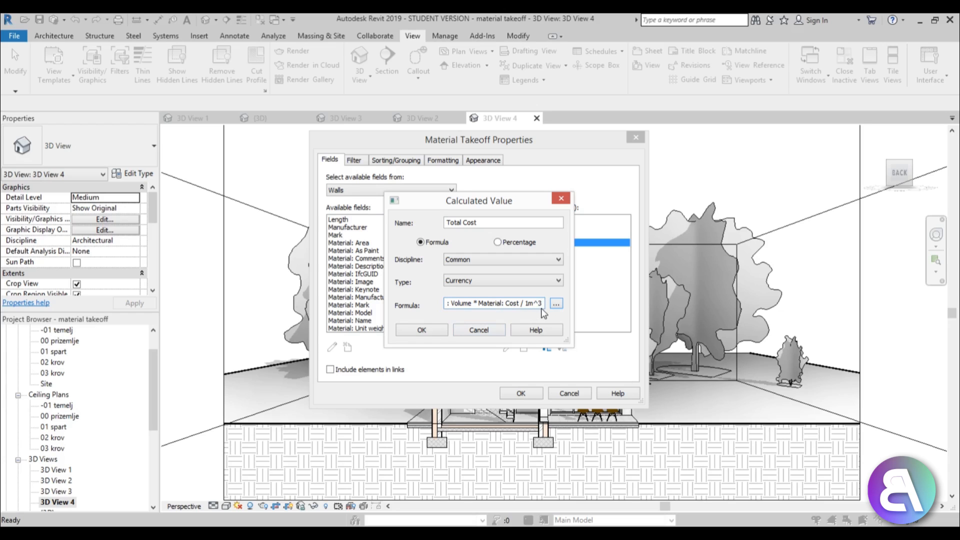
{"action": "left_click", "coordinate": [428, 331]}
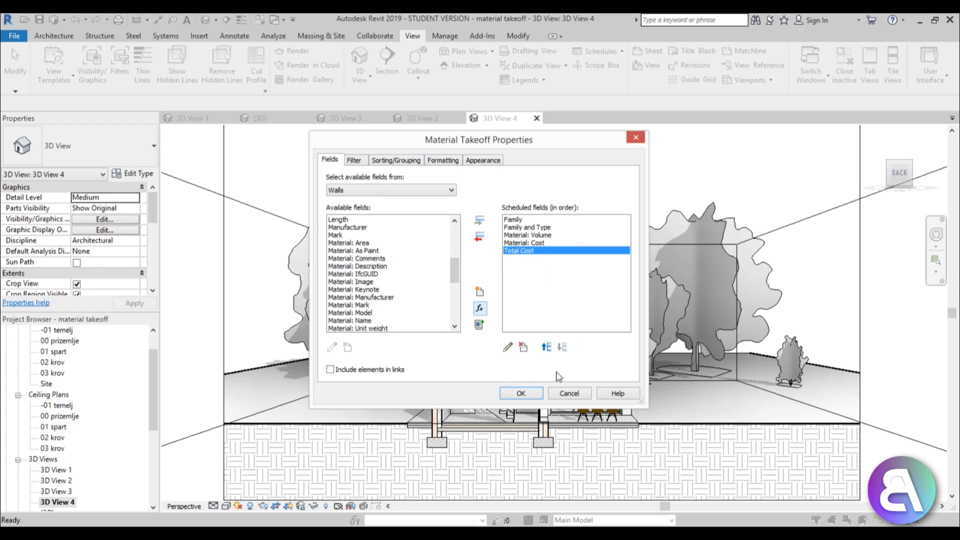
- Sort the takeoff by Family in ascending order, with a header and a blank line
{"action": "left_click", "coordinate": [355, 161]}
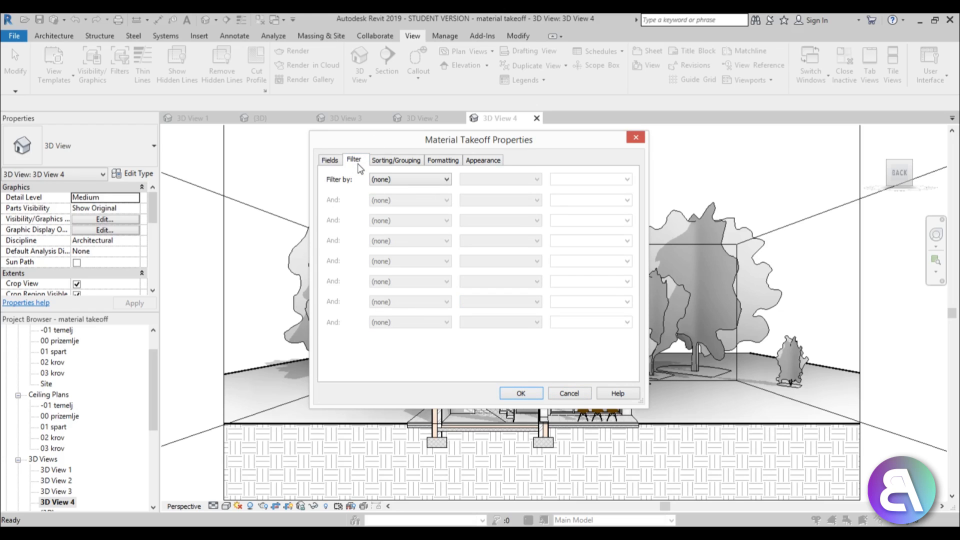
{"action": "left_click", "coordinate": [386, 162]}
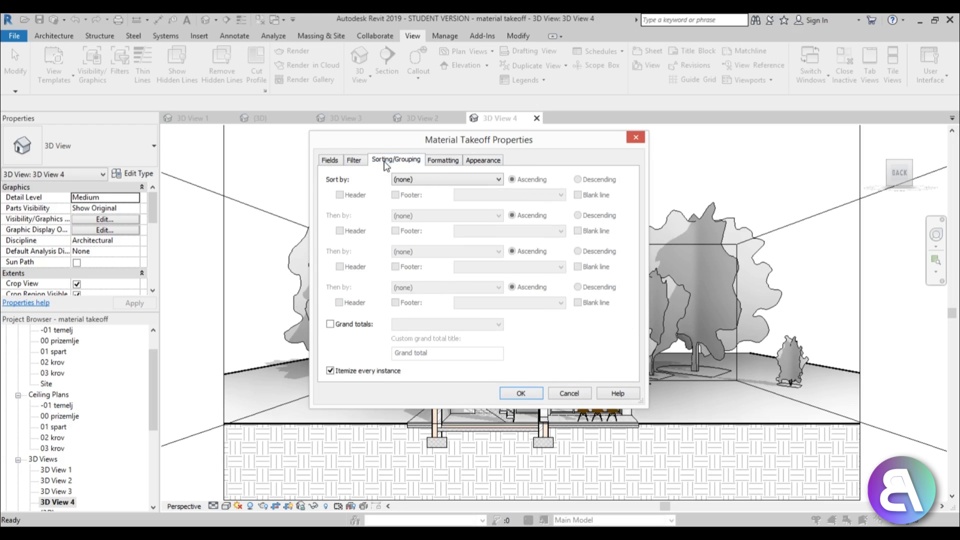
{"action": "left_click", "coordinate": [330, 161]}
{"action": "left_click", "coordinate": [387, 160]}
{"action": "left_click", "coordinate": [415, 180]}
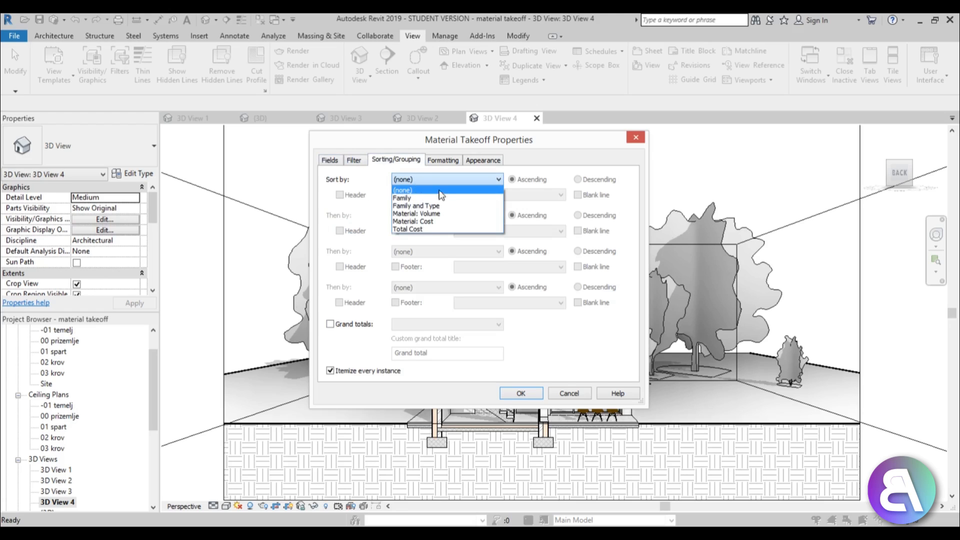
{"action": "left_click", "coordinate": [434, 198]}
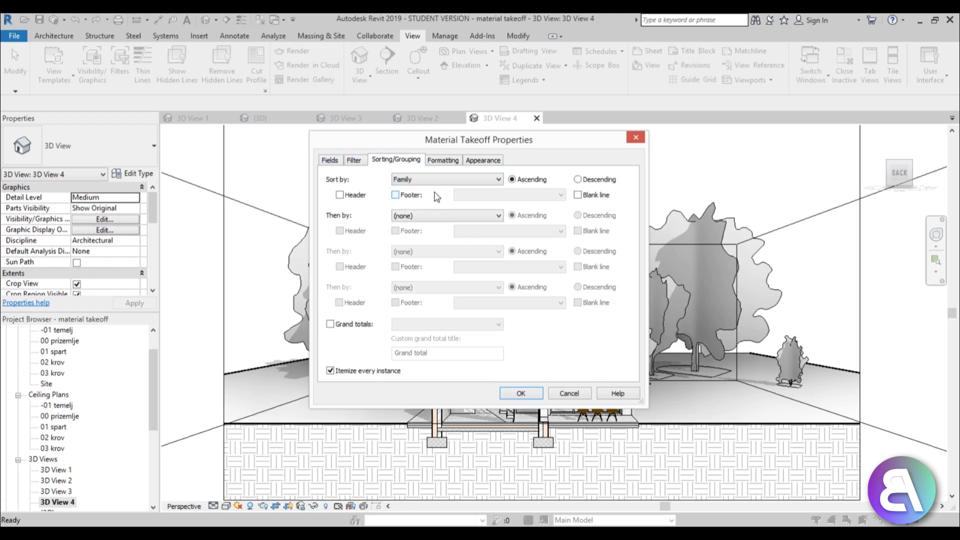
{"action": "left_click", "coordinate": [577, 195]}
- Add Family and Type as the second sort level and enable grand totals with title, count, and totals
{"action": "left_click", "coordinate": [406, 219]}
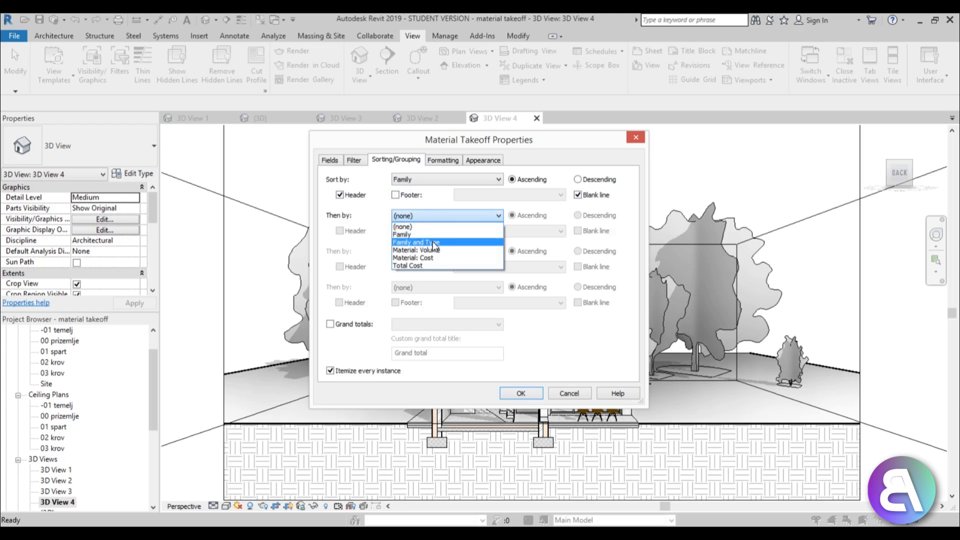
{"action": "left_click", "coordinate": [433, 242]}
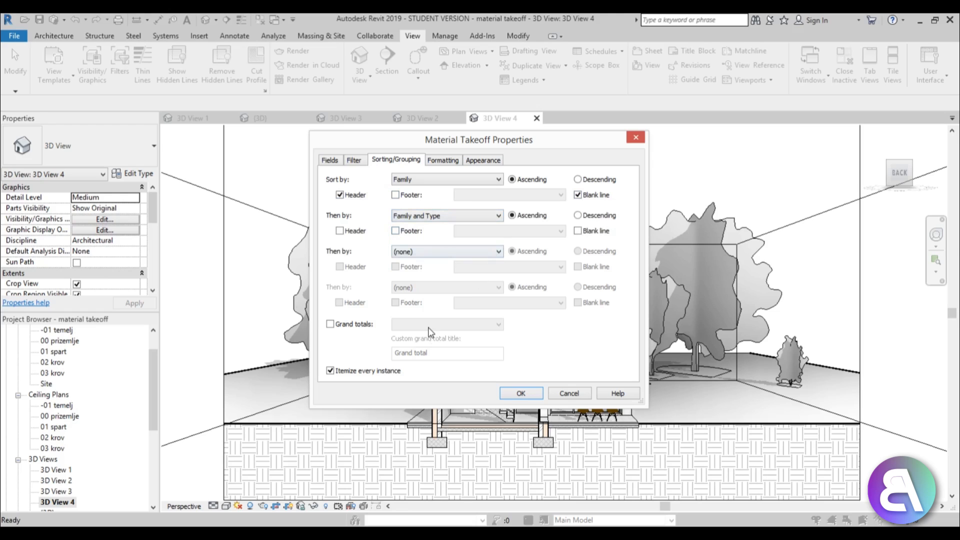
{"action": "left_click", "coordinate": [357, 325]}
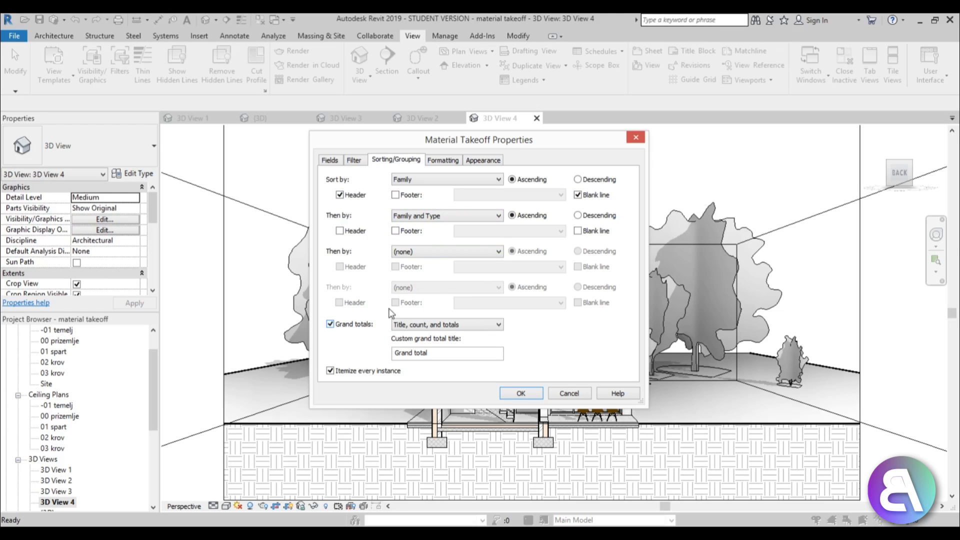
- Set the alignment of the Material: Volume, Material: Cost and Total Cost fields to Right
{"action": "left_click", "coordinate": [444, 165]}
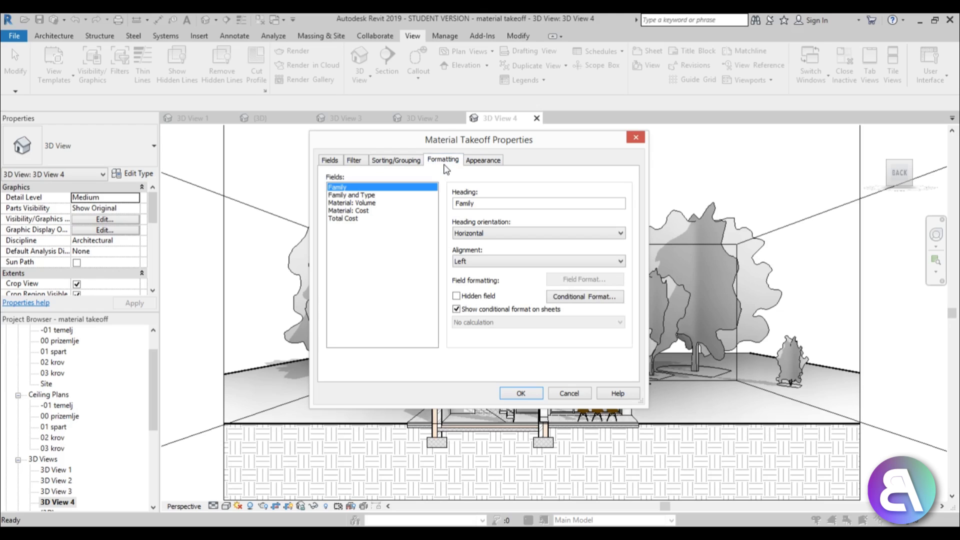
{"action": "left_click", "coordinate": [342, 219]}
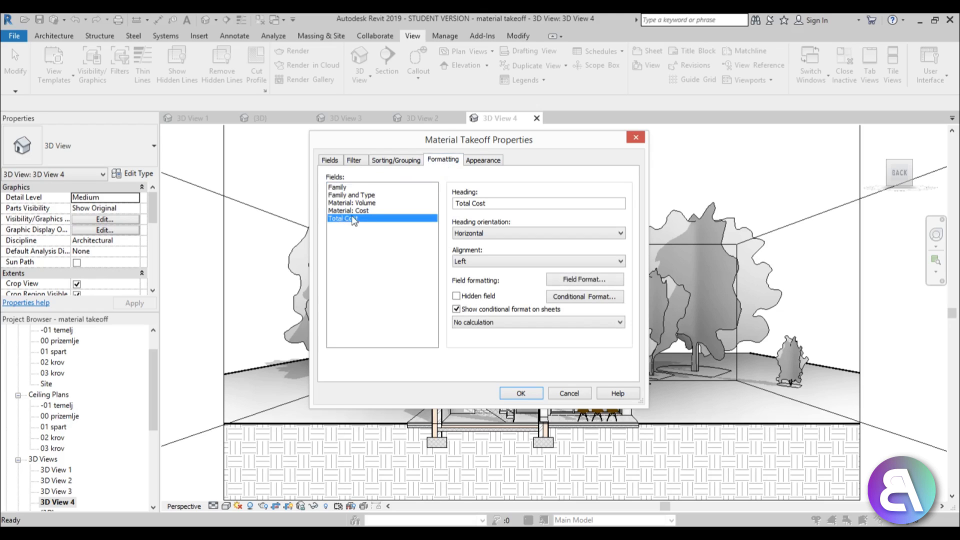
{"action": "left_click", "coordinate": [348, 214], "text": "shift"}
{"action": "left_click", "coordinate": [349, 204], "text": "shift"}
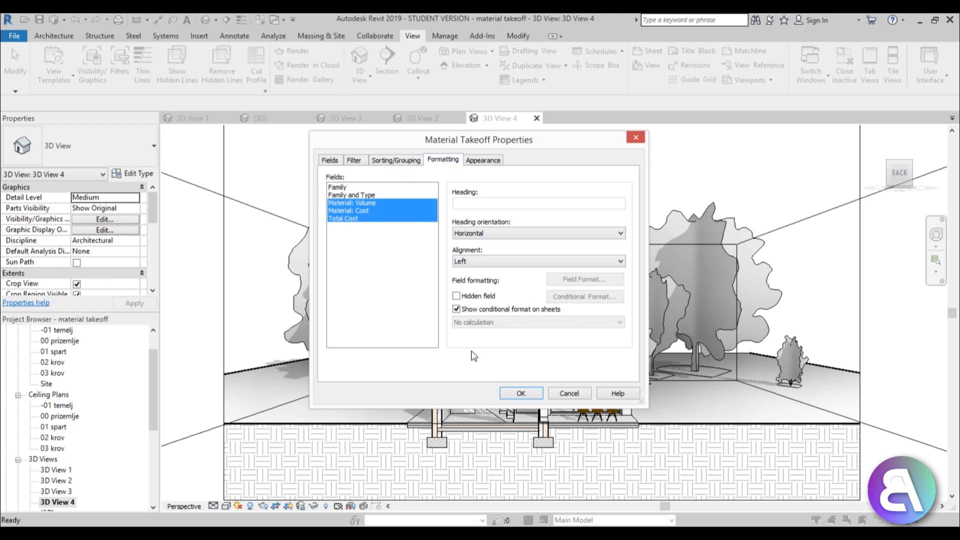
{"action": "left_click", "coordinate": [470, 264]}
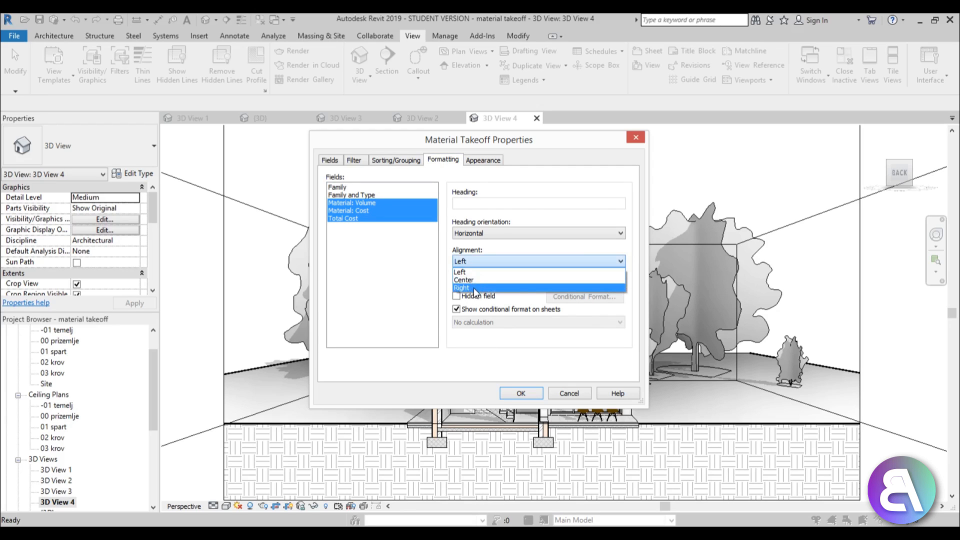
{"action": "left_click", "coordinate": [475, 288]}
- Review the appearance and formatting settings and generate the Wall Material Takeoff schedule
{"action": "left_click", "coordinate": [483, 161]}
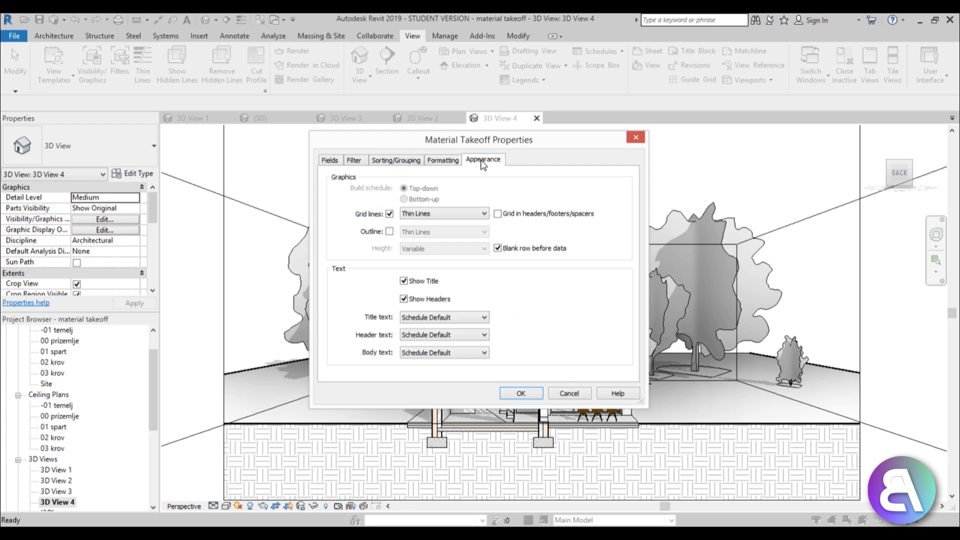
{"action": "left_click", "coordinate": [443, 161]}
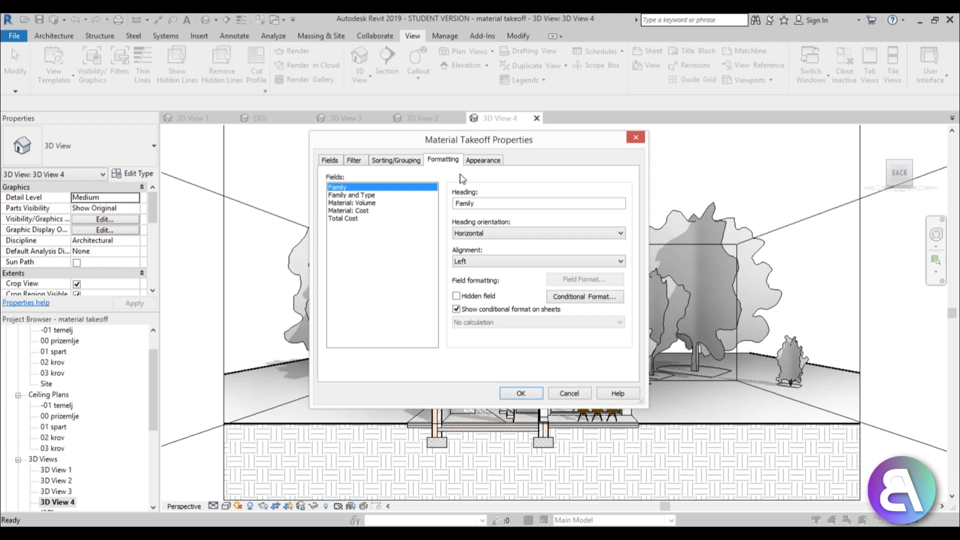
{"action": "left_click", "coordinate": [523, 393]}
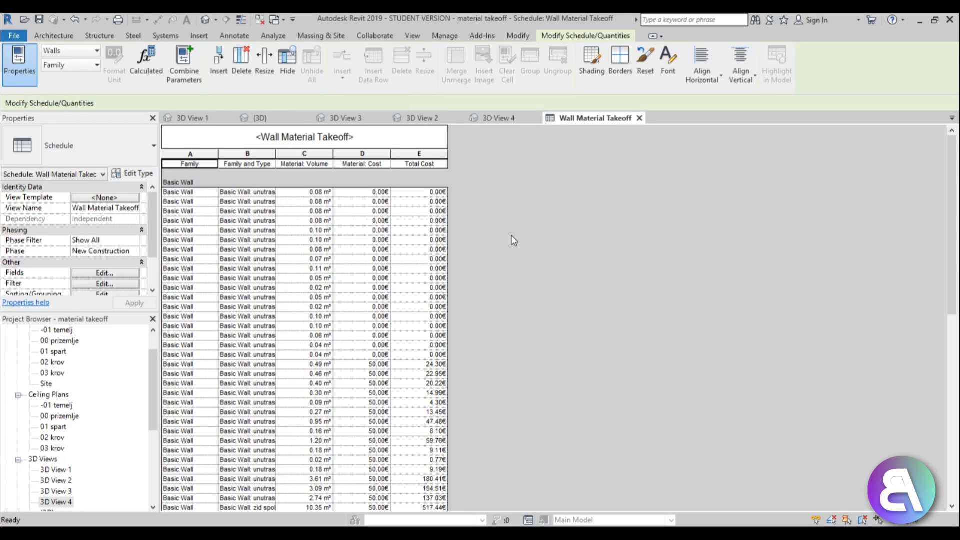
- Widen the Family and Type column to fit the full wall type names and look through the schedule rows
{"action": "scroll", "coordinate": [511, 235], "scroll_direction": "down", "scroll_amount": 7}
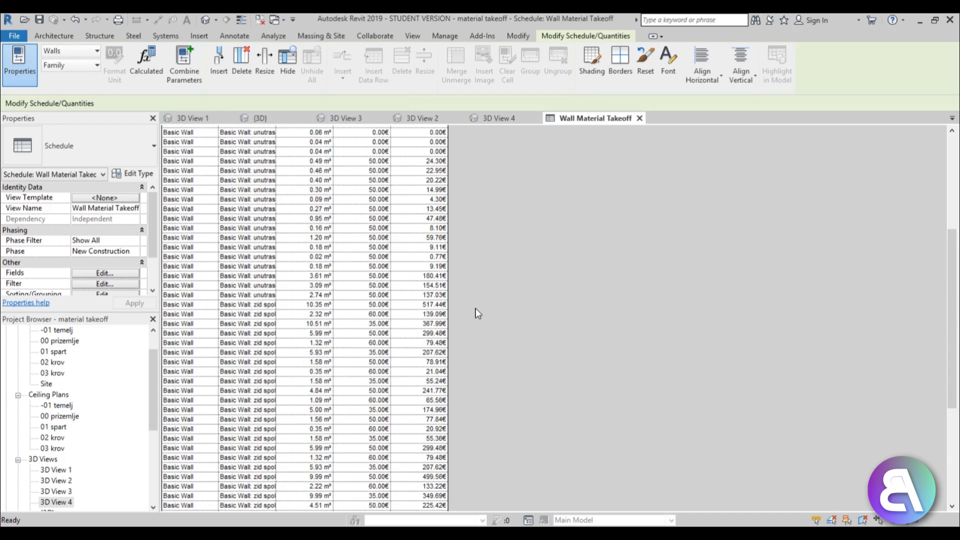
{"action": "scroll", "coordinate": [478, 314], "scroll_direction": "up", "scroll_amount": 7}
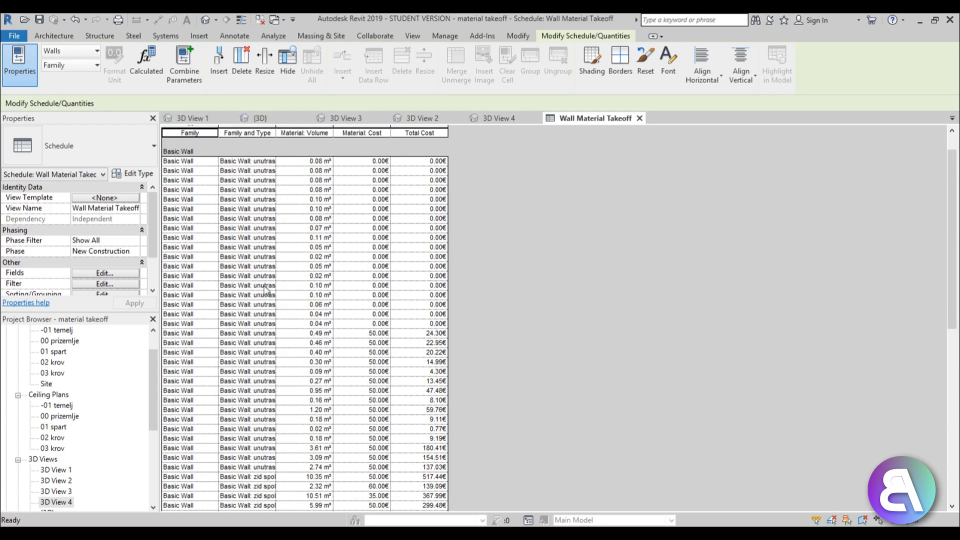
{"action": "scroll", "coordinate": [520, 224], "scroll_direction": "down", "scroll_amount": 4}
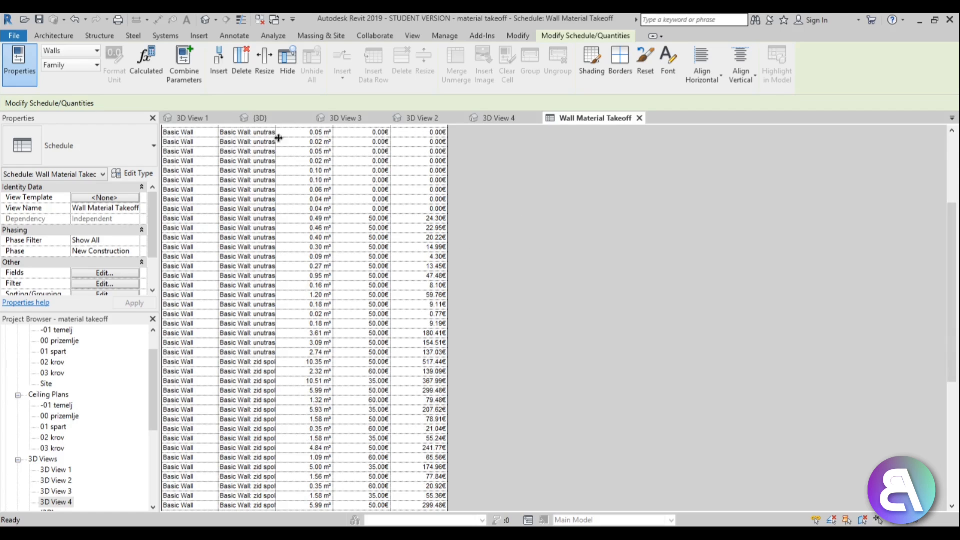
{"action": "scroll", "coordinate": [276, 140], "scroll_direction": "up", "scroll_amount": 4}
{"action": "left_click_drag", "start_coordinate": [278, 157], "coordinate": [346, 158]}
{"action": "scroll", "coordinate": [347, 277], "scroll_direction": "down", "scroll_amount": 12}
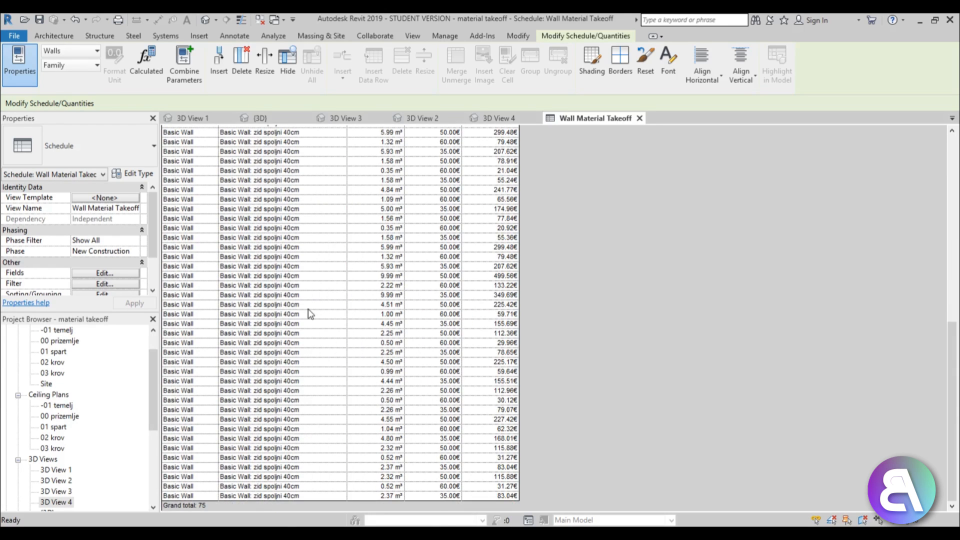
{"action": "scroll", "coordinate": [306, 315], "scroll_direction": "up", "scroll_amount": 8}
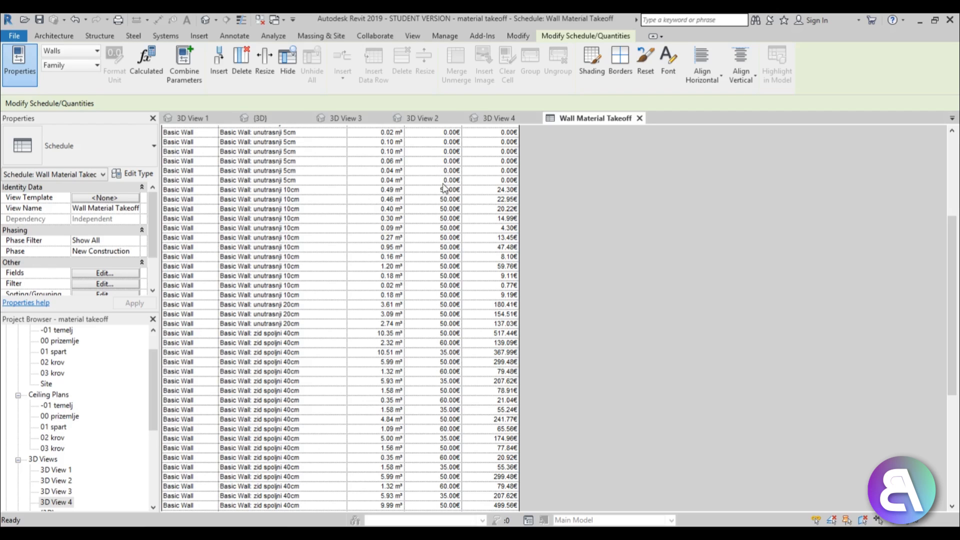
- Open the 00 prizemlje floor plan and show the layer structure of the zid spoljni 40cm wall near grid B
{"action": "left_click_drag", "start_coordinate": [155, 391], "coordinate": [158, 372]}
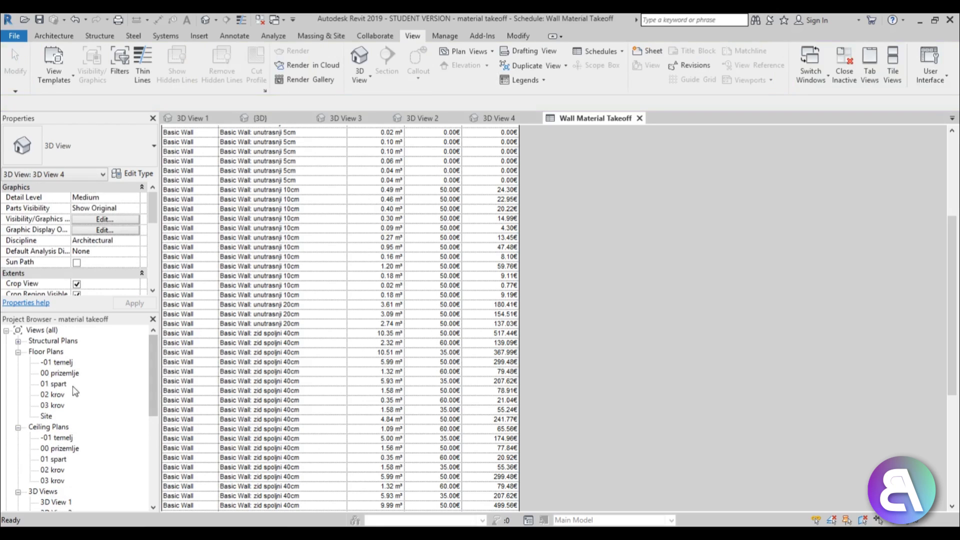
{"action": "double_click", "coordinate": [60, 373]}
{"action": "scroll", "coordinate": [515, 306], "scroll_direction": "up", "scroll_amount": 8}
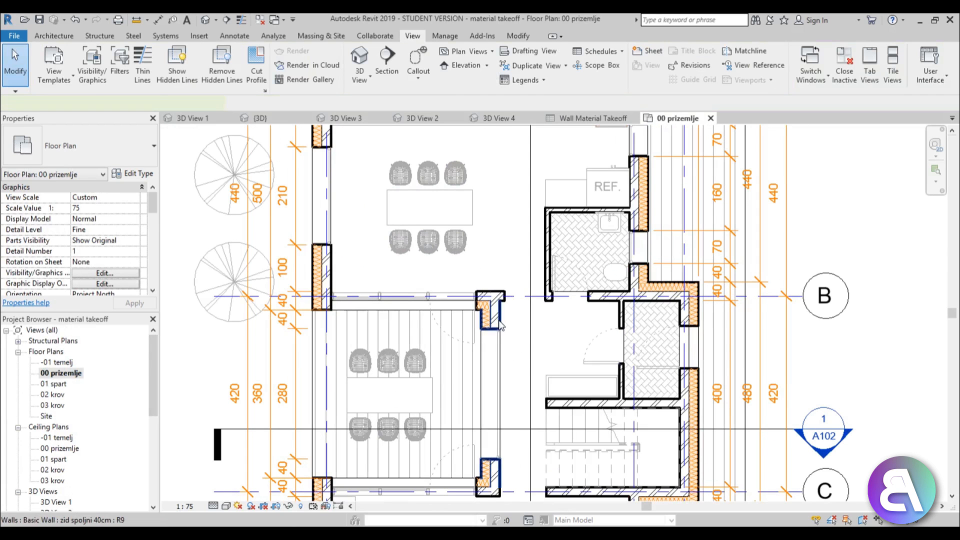
{"action": "left_click", "coordinate": [499, 322]}
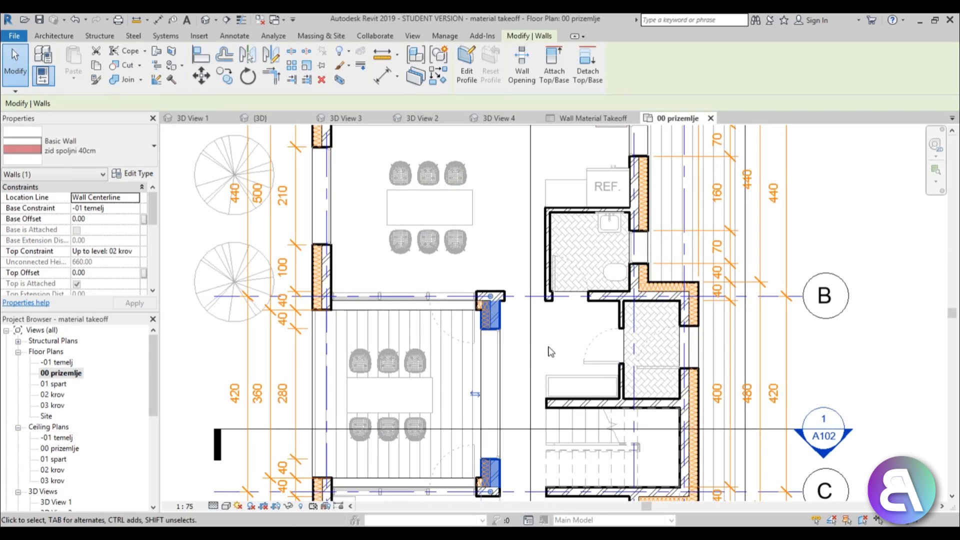
{"action": "left_click", "coordinate": [140, 175]}
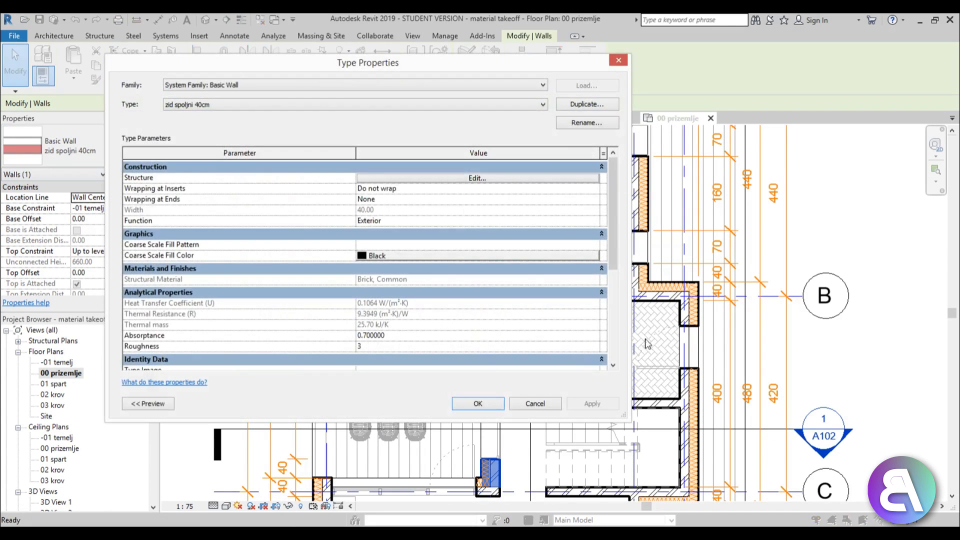
{"action": "left_click", "coordinate": [475, 178]}
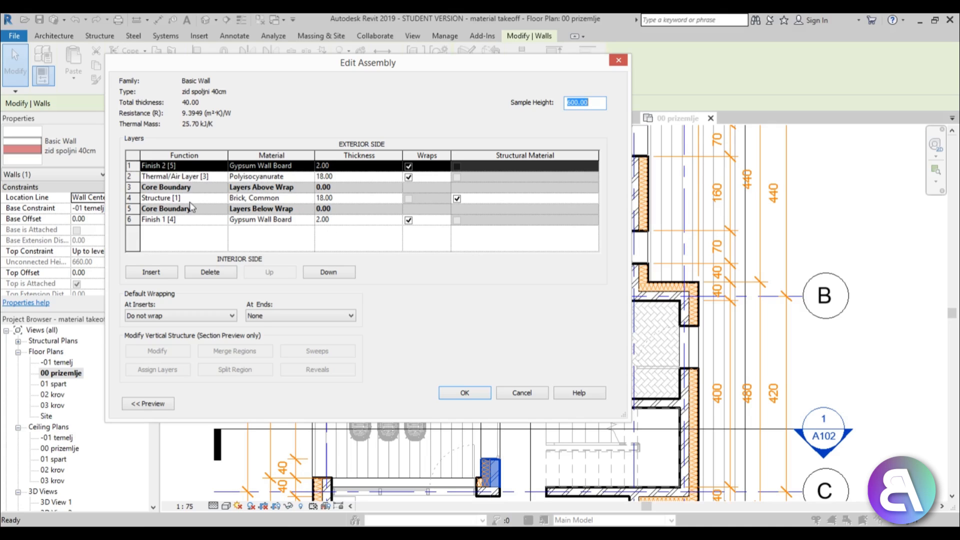
- Open the Brick, Common material of the Structure [1] layer and examine the cost in its identity data
{"action": "left_click", "coordinate": [313, 199]}
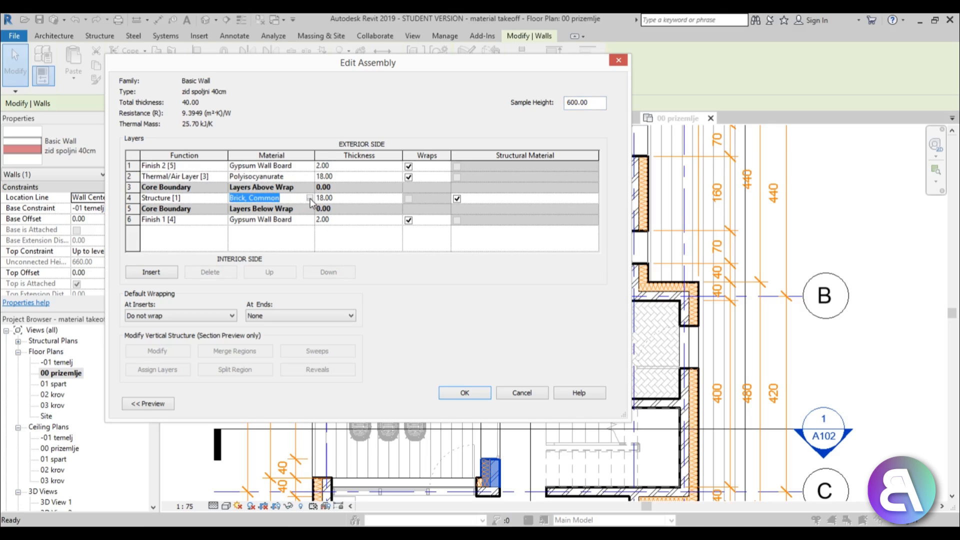
{"action": "left_click", "coordinate": [309, 198]}
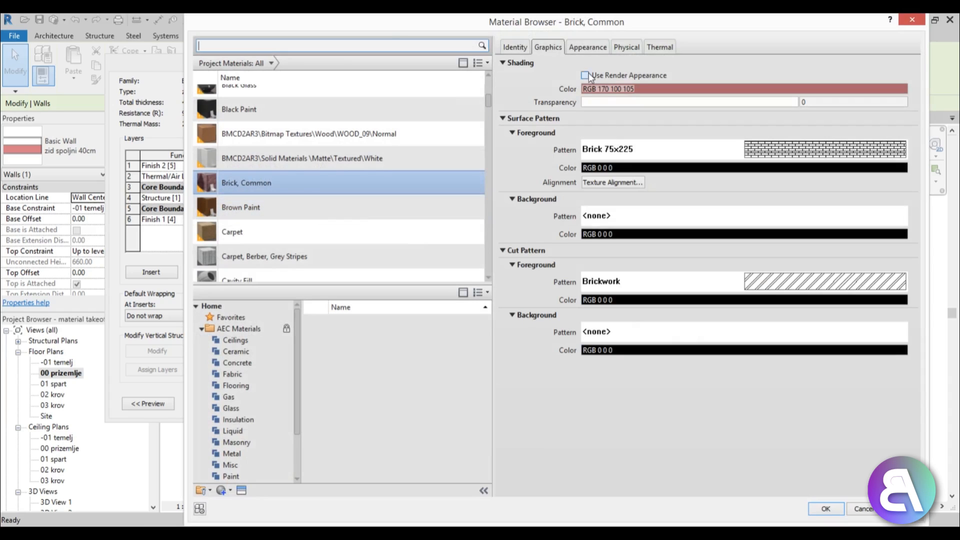
{"action": "left_click", "coordinate": [521, 50]}
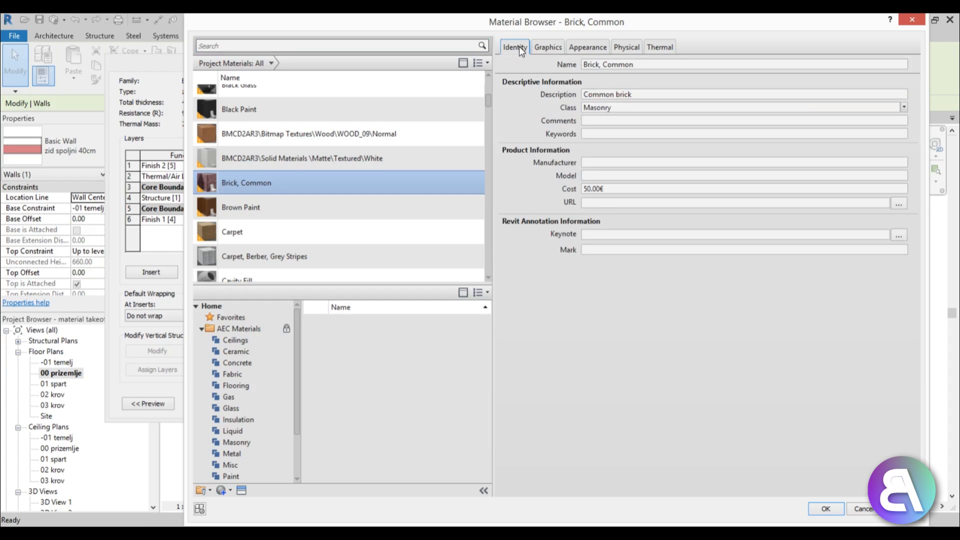
- Look through the graphics, appearance, physical and thermal properties of Brick, Common, ending back at its identity data
{"action": "left_click", "coordinate": [547, 47]}
{"action": "left_click", "coordinate": [592, 46]}
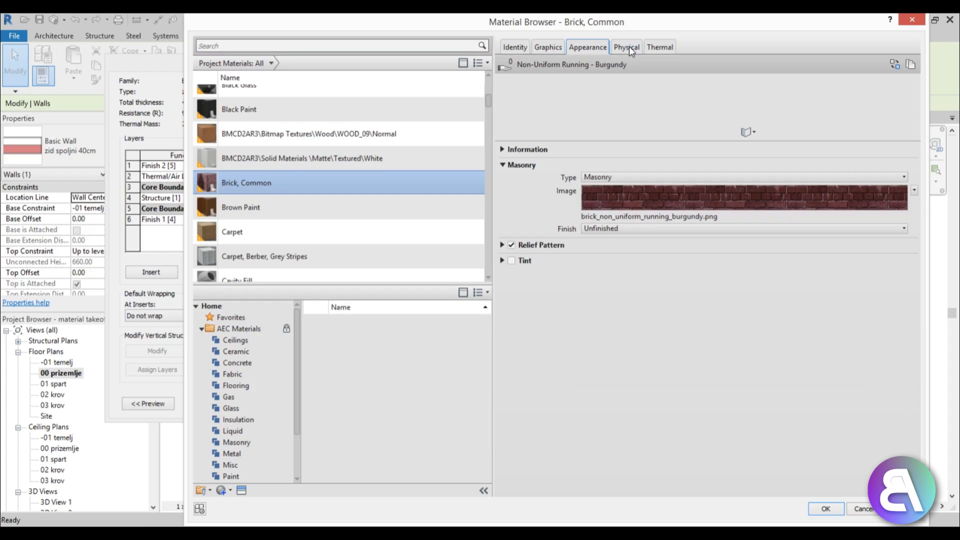
{"action": "left_click", "coordinate": [629, 46]}
{"action": "left_click", "coordinate": [671, 47]}
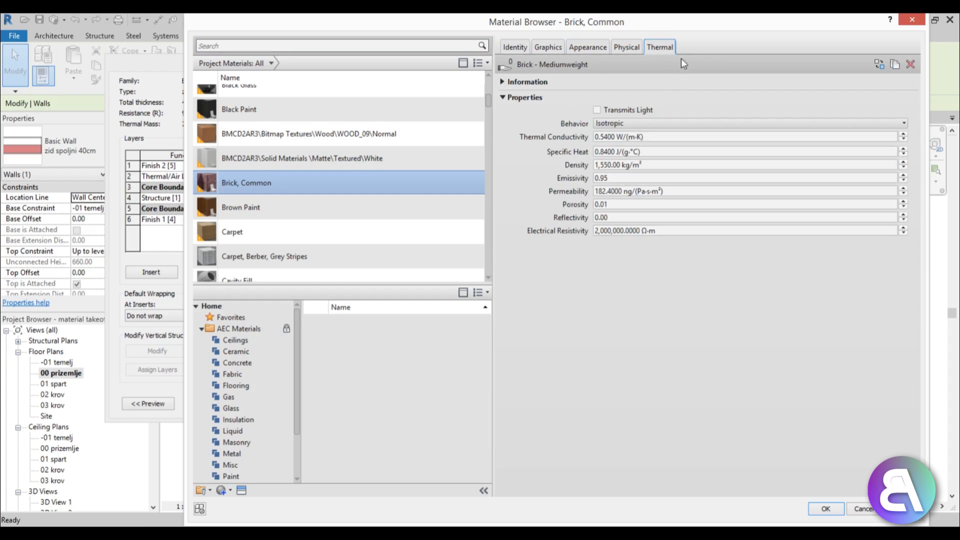
{"action": "left_click", "coordinate": [514, 45]}
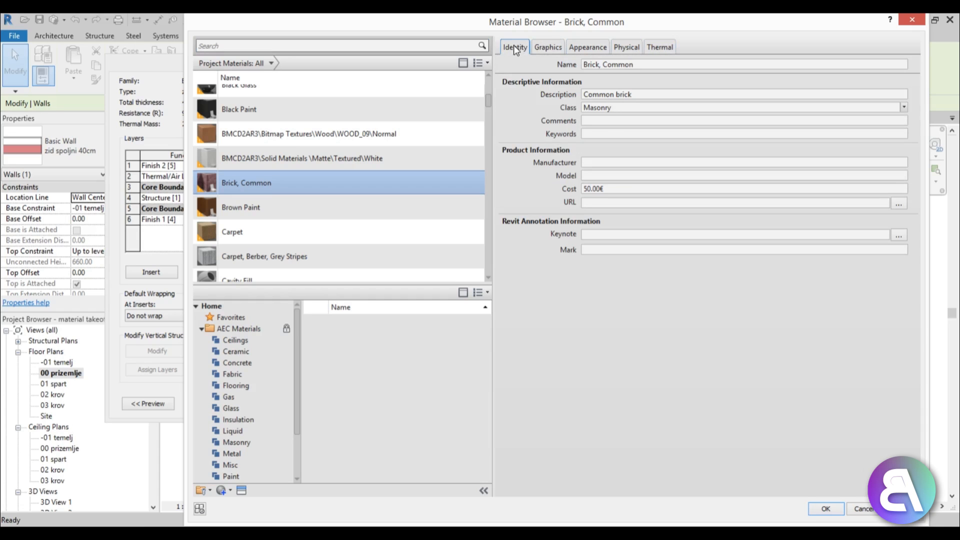
- Set the cost of the Brick, Common material to 55.00€ and accept the changes to the material, wall assembly and wall type
{"action": "left_click", "coordinate": [607, 201]}
{"action": "left_click", "coordinate": [602, 189]}
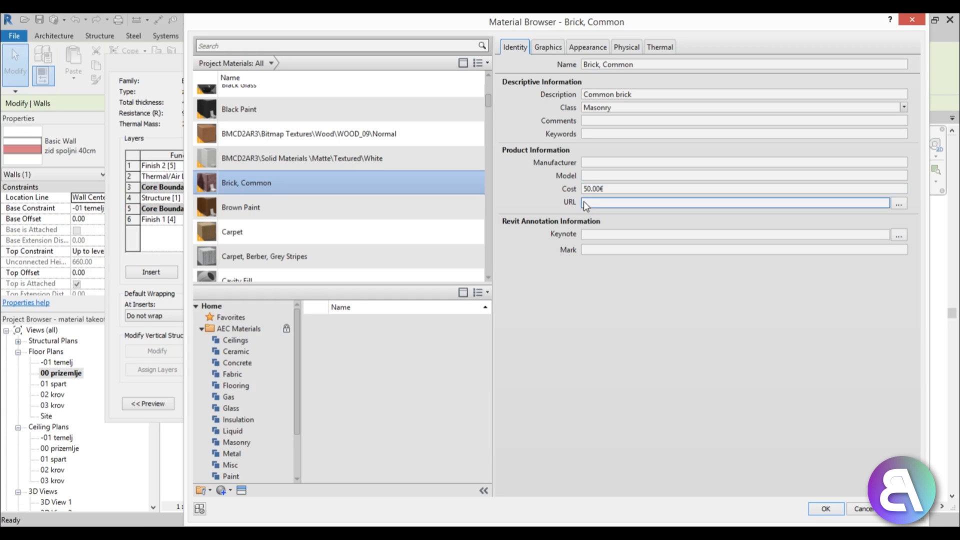
{"action": "scroll", "coordinate": [455, 271], "scroll_direction": "down", "scroll_amount": 1}
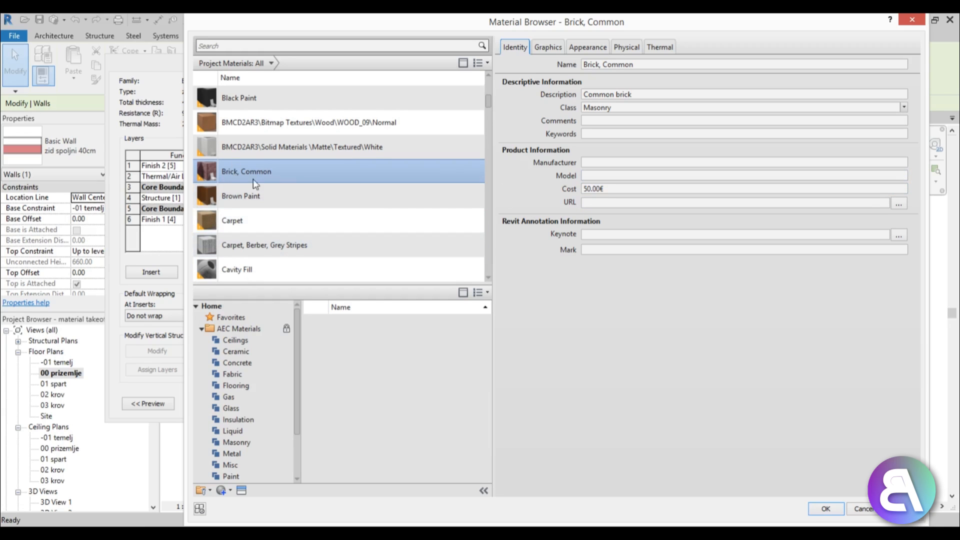
{"action": "left_click", "coordinate": [592, 191]}
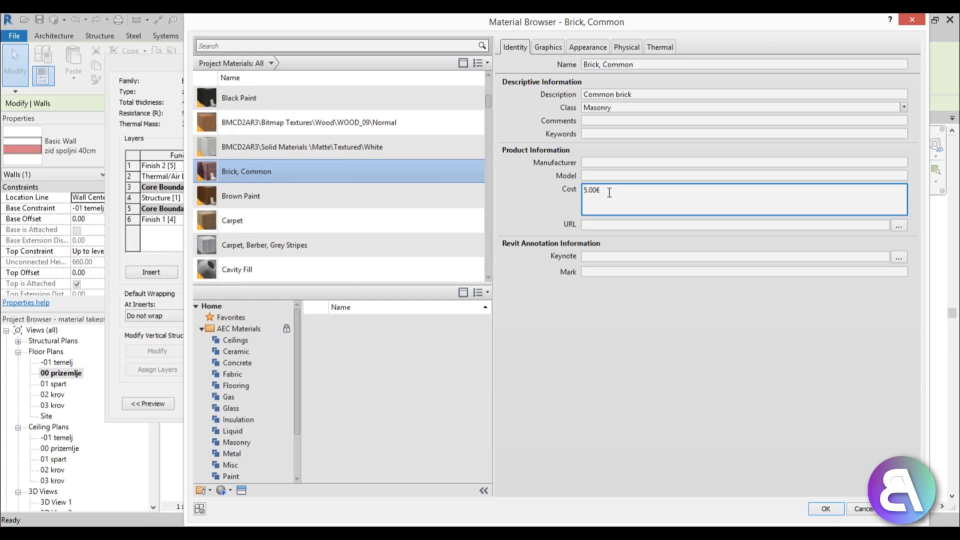
{"action": "left_click", "coordinate": [835, 509]}
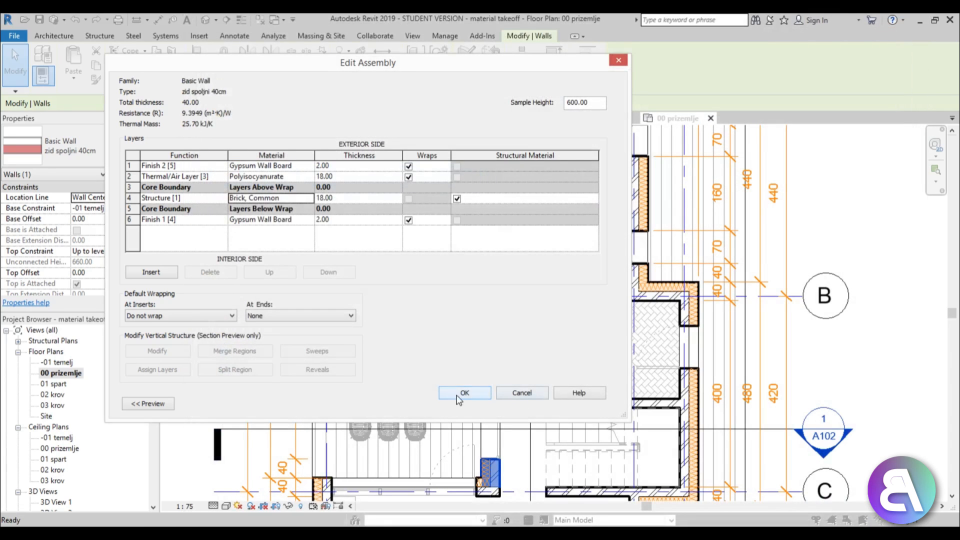
{"action": "left_click", "coordinate": [459, 394]}
{"action": "left_click", "coordinate": [593, 404]}
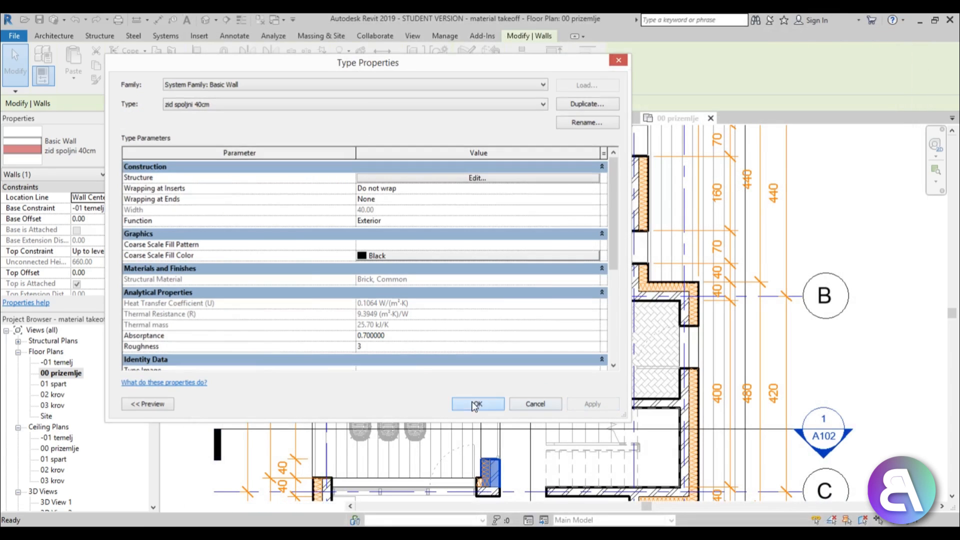
{"action": "left_click", "coordinate": [480, 403]}
{"action": "left_click", "coordinate": [525, 399]}
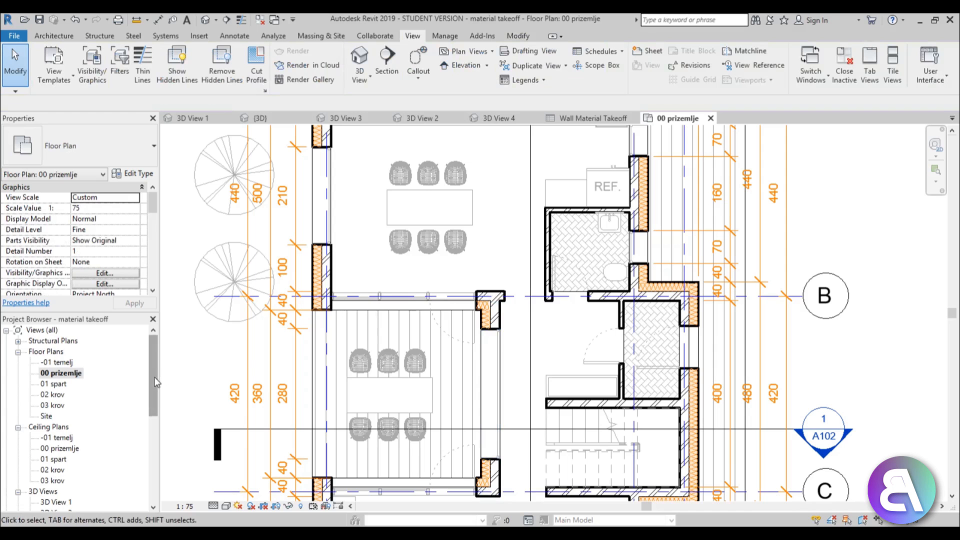
- Open the Wall Material Takeoff schedule and review the material costs and total costs across its rows
{"action": "left_click_drag", "start_coordinate": [155, 377], "coordinate": [151, 475]}
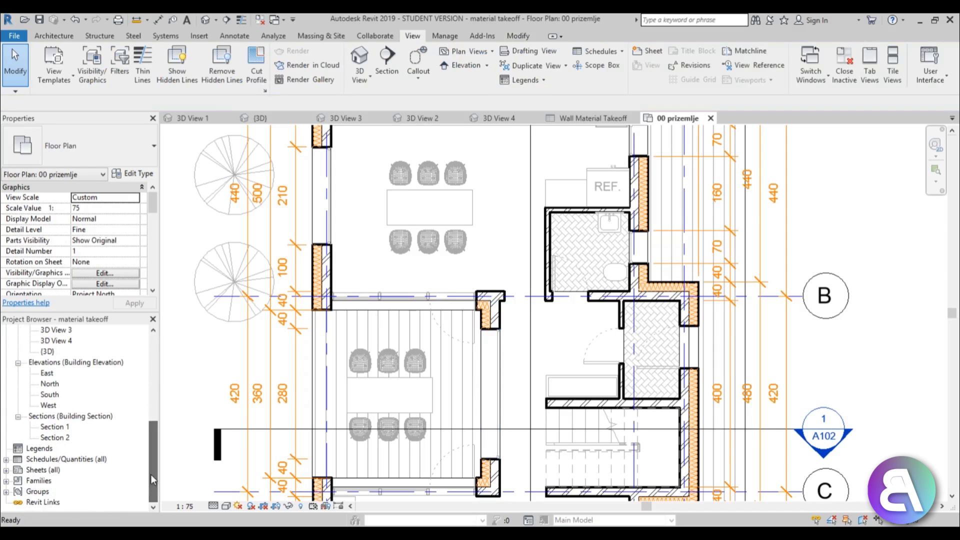
{"action": "left_click", "coordinate": [6, 459]}
{"action": "double_click", "coordinate": [79, 470]}
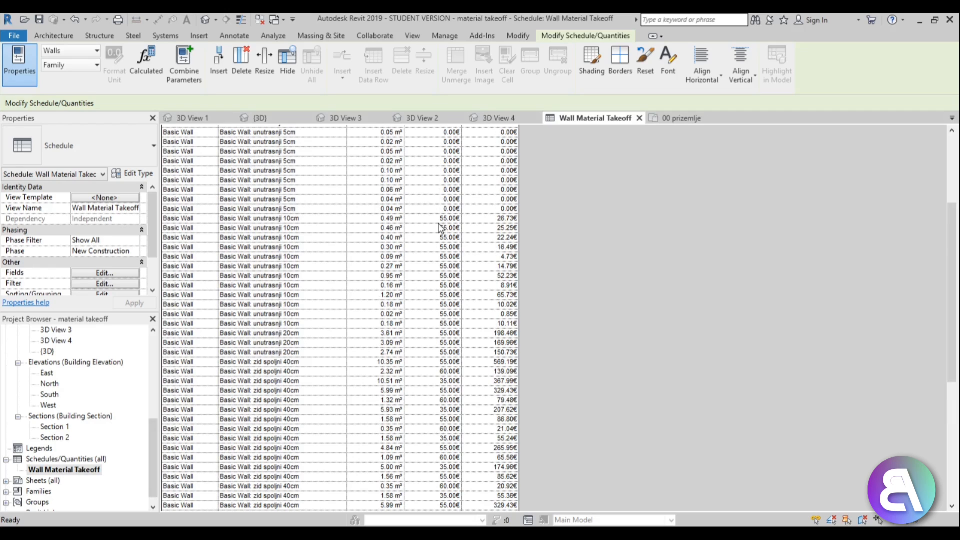
{"action": "scroll", "coordinate": [567, 248], "scroll_direction": "down", "scroll_amount": 10}
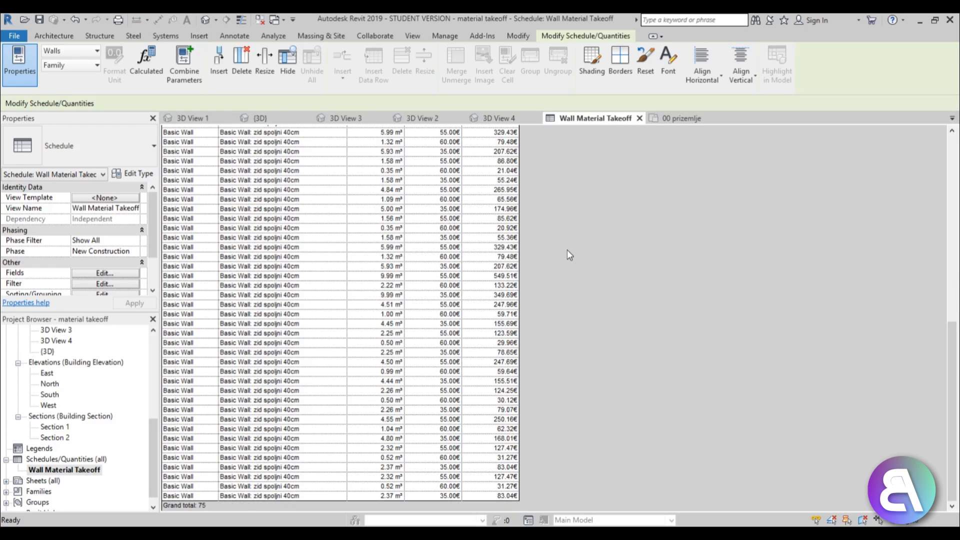
{"action": "scroll", "coordinate": [515, 492], "scroll_direction": "up", "scroll_amount": 10}
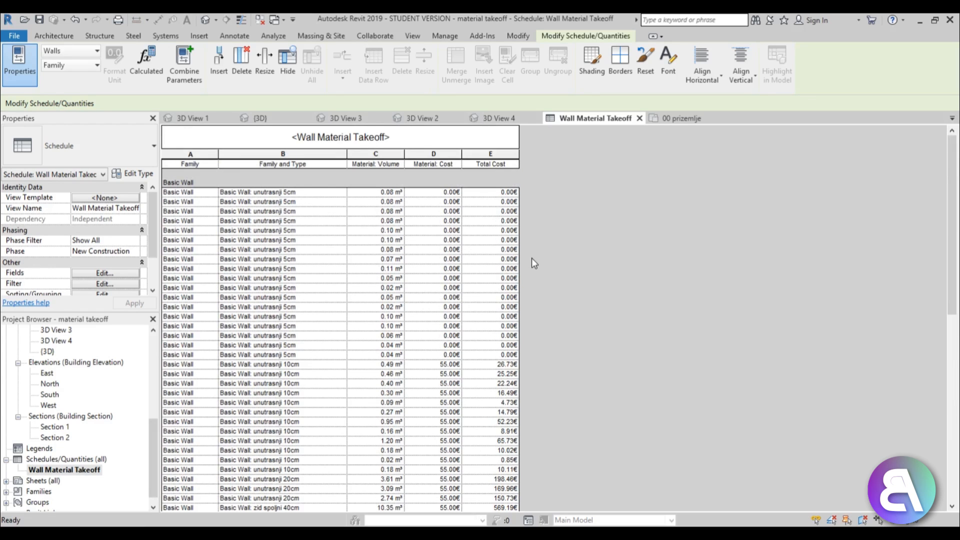
{"action": "scroll", "coordinate": [531, 258], "scroll_direction": "down", "scroll_amount": 3}
{"action": "scroll", "coordinate": [510, 265], "scroll_direction": "up", "scroll_amount": 3}
- Return to the 00 prizemlje floor plan and open the layer structure of the zid spoljni 40cm wall near grid B
{"action": "left_click_drag", "start_coordinate": [153, 382], "coordinate": [153, 356]}
{"action": "double_click", "coordinate": [61, 351]}
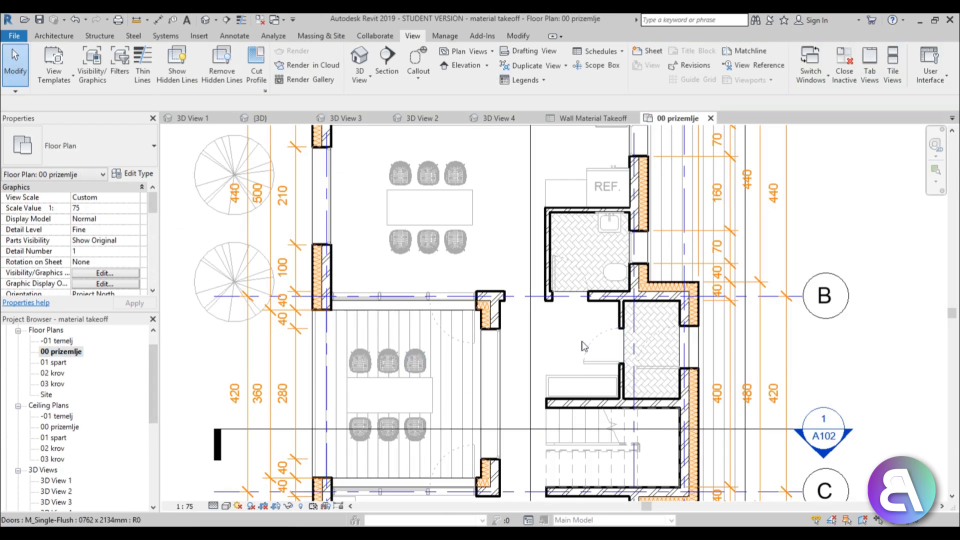
{"action": "left_click", "coordinate": [550, 272]}
{"action": "left_click", "coordinate": [495, 316]}
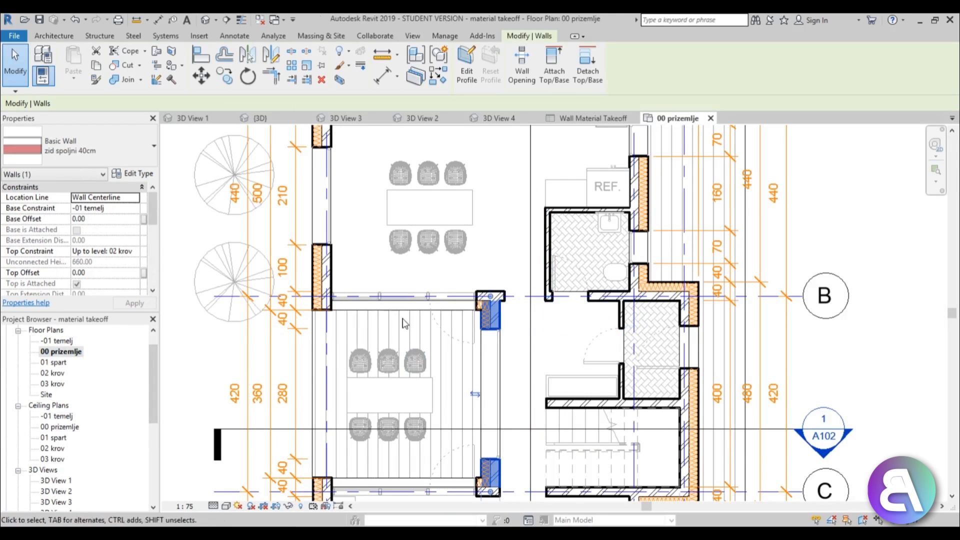
{"action": "left_click", "coordinate": [132, 173]}
{"action": "left_click", "coordinate": [446, 182]}
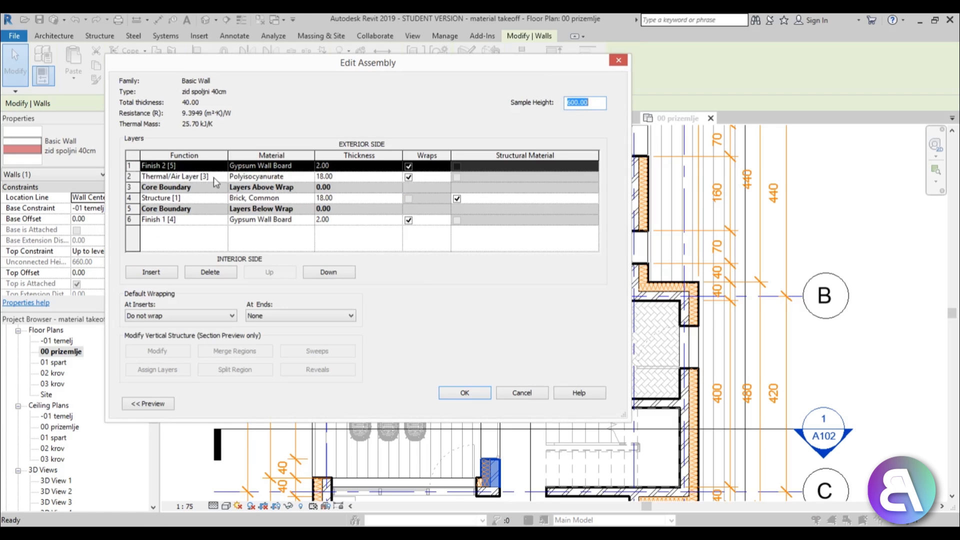
- Examine the cost in the identity data of the Thermal/Air Layer's Polyisocyanurate material, then leave the material without changes
{"action": "left_click", "coordinate": [310, 177]}
{"action": "left_click", "coordinate": [311, 177]}
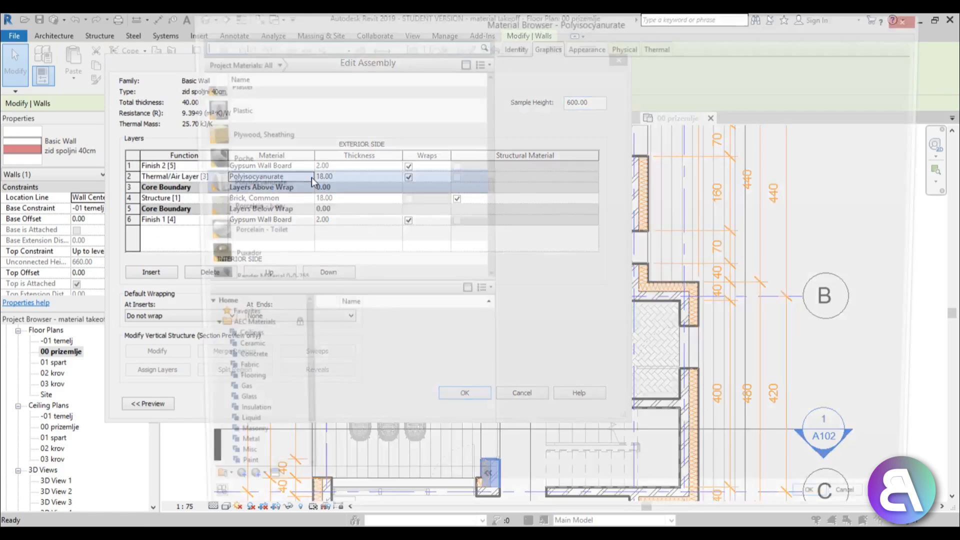
{"action": "left_click", "coordinate": [520, 48]}
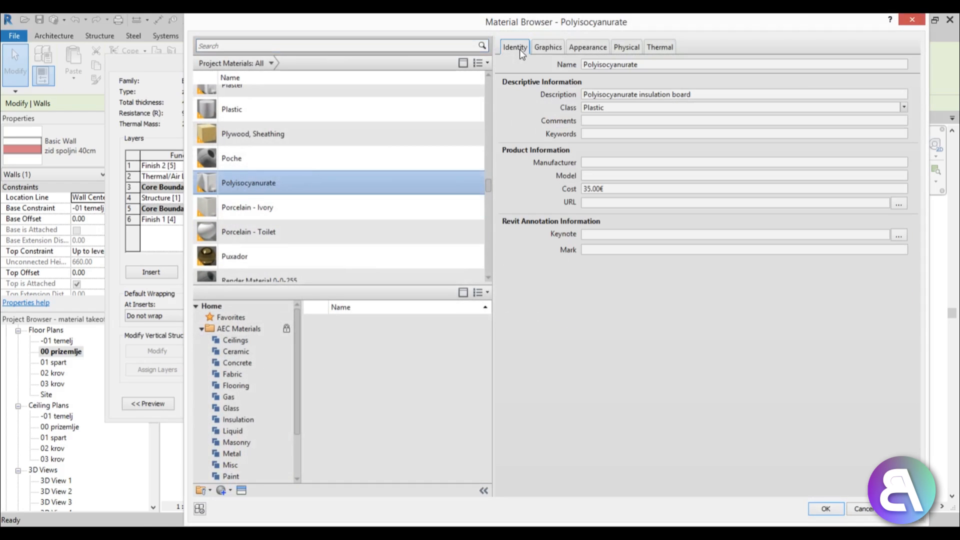
{"action": "left_click", "coordinate": [590, 191]}
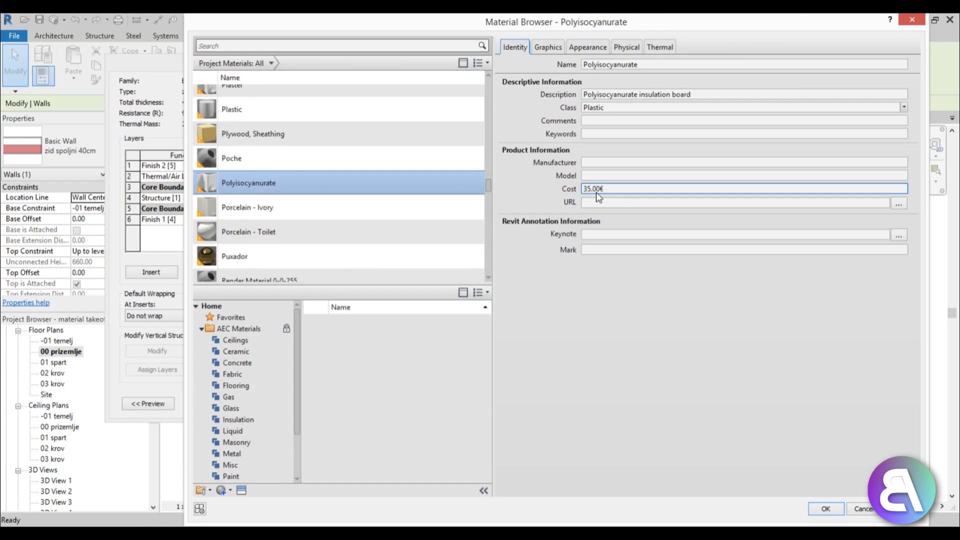
{"action": "left_click", "coordinate": [710, 177]}
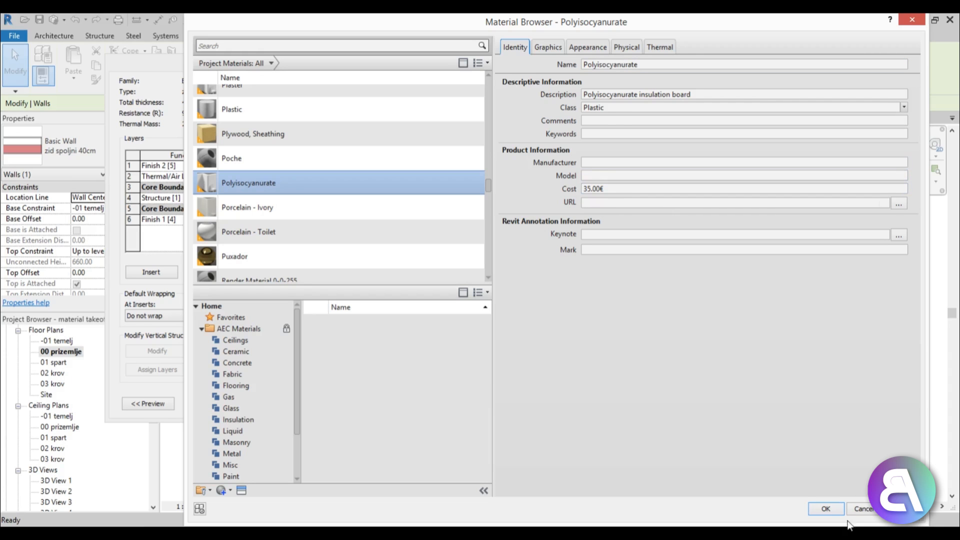
{"action": "left_click", "coordinate": [856, 508]}
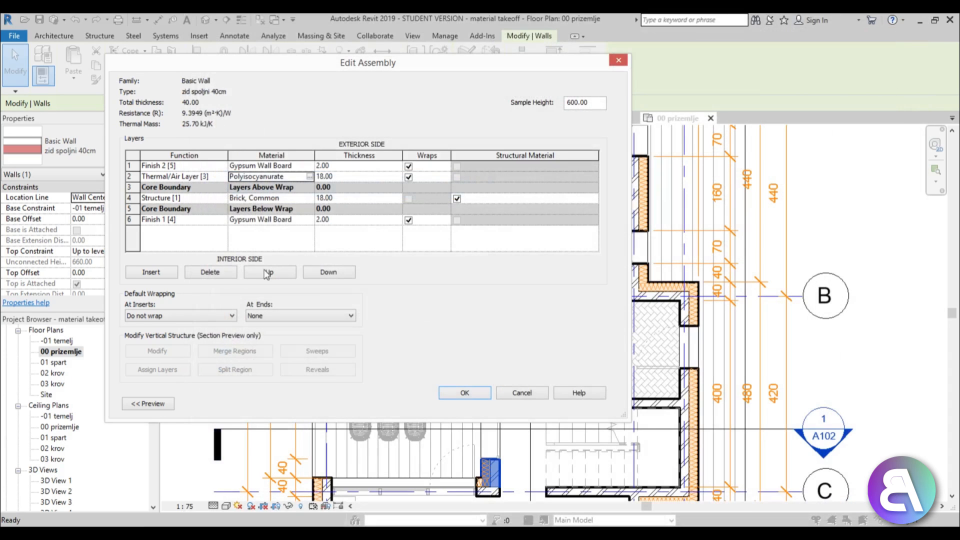
- Examine the cost of the Finish 2 [5] layer's Gypsum Wall Board material, then exit the wall assembly and type properties
{"action": "left_click", "coordinate": [300, 166]}
{"action": "left_click", "coordinate": [310, 165]}
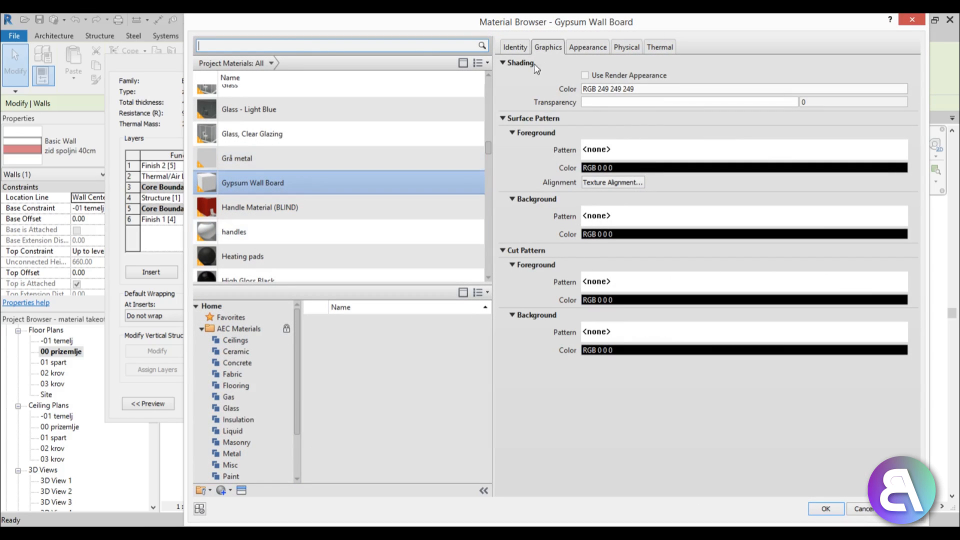
{"action": "left_click", "coordinate": [515, 47]}
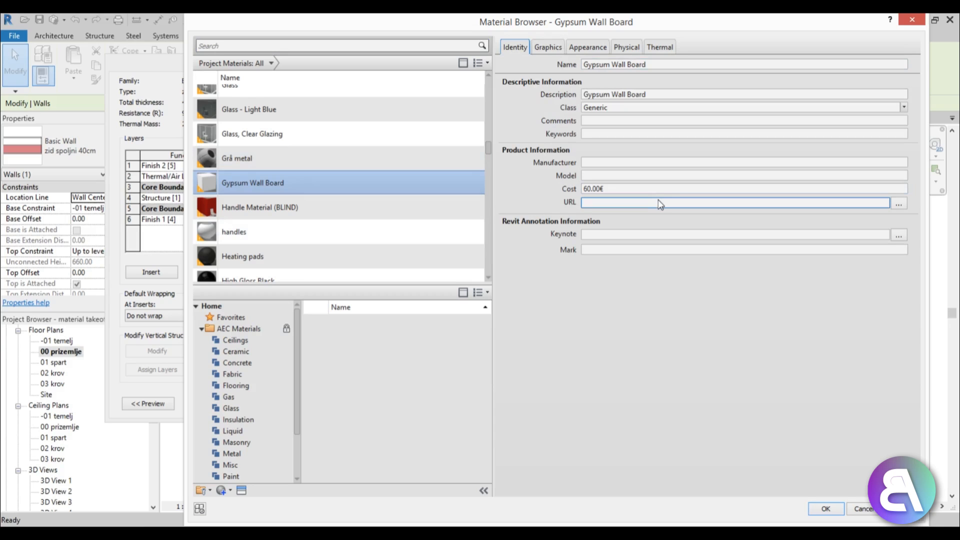
{"action": "left_click", "coordinate": [826, 509]}
{"action": "left_click", "coordinate": [522, 393]}
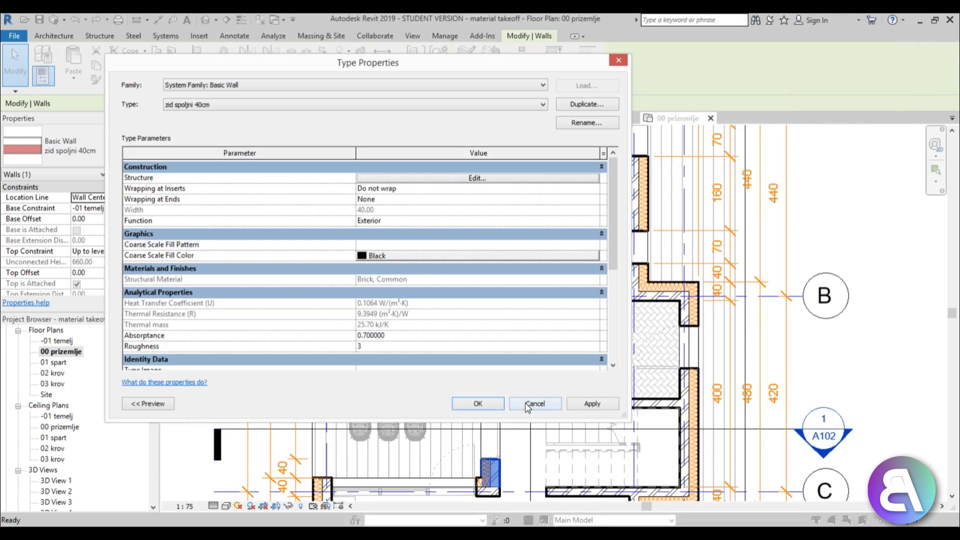
{"action": "left_click", "coordinate": [552, 404]}
- Open the type properties of the rectangular table in the room between grids A and B and show its identity data
{"action": "scroll", "coordinate": [539, 316], "scroll_direction": "down", "scroll_amount": 2}
{"action": "scroll", "coordinate": [515, 320], "scroll_direction": "up", "scroll_amount": 3}
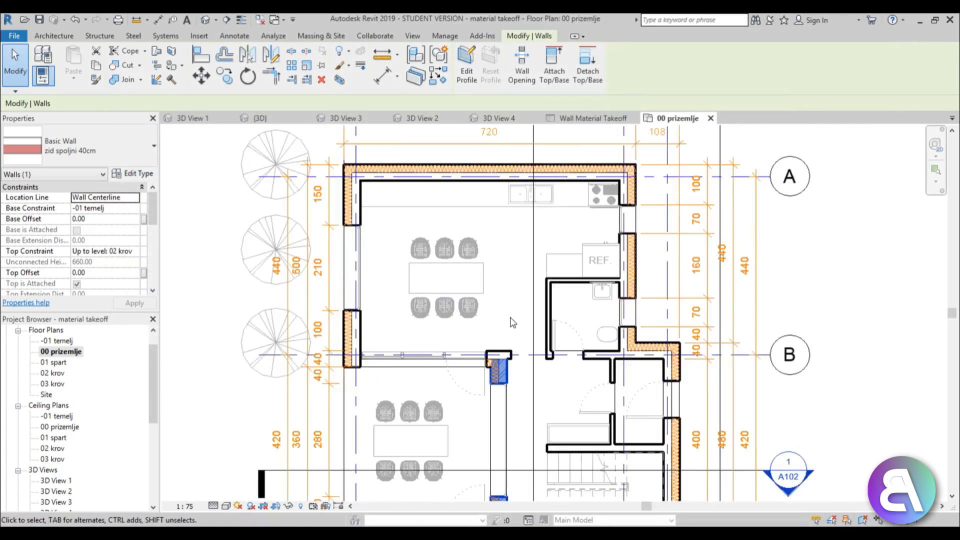
{"action": "left_click", "coordinate": [477, 281]}
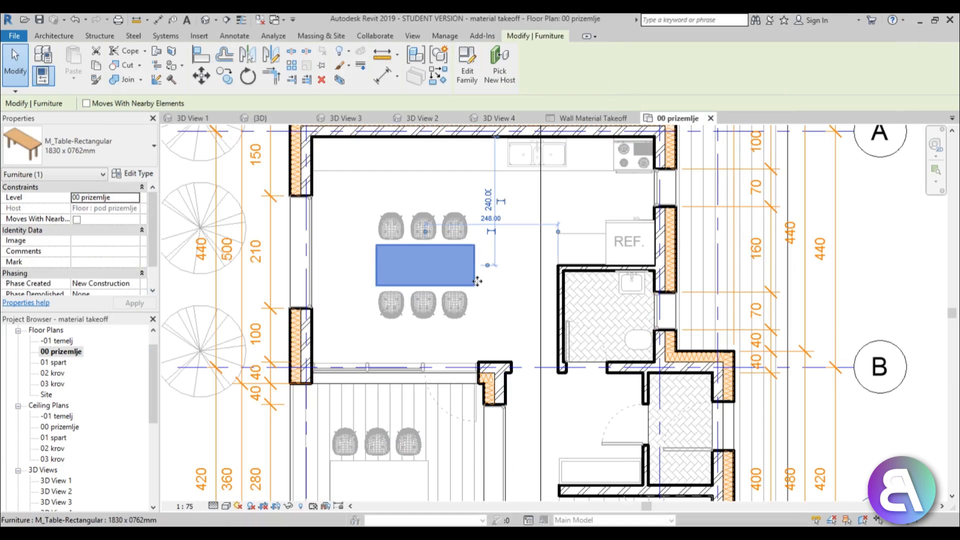
{"action": "left_click", "coordinate": [140, 175]}
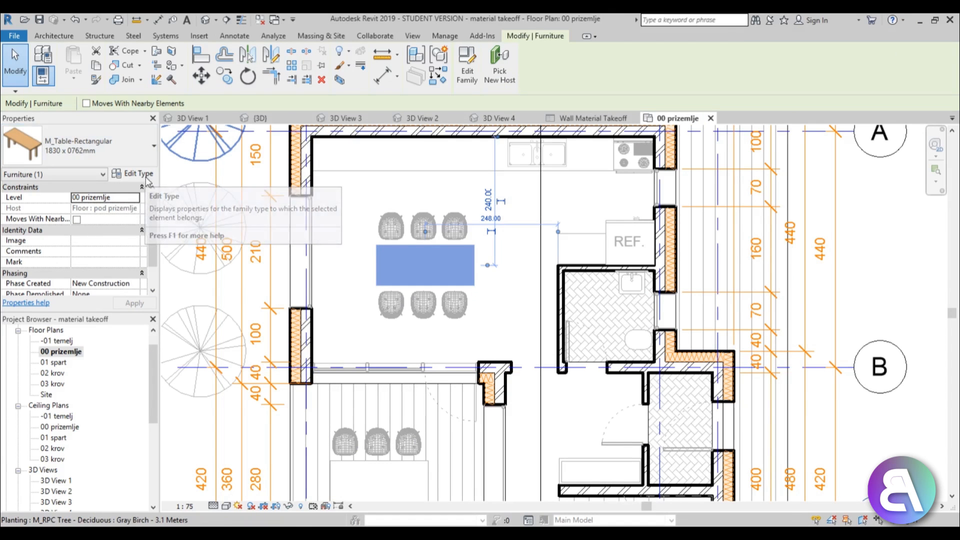
{"action": "left_click_drag", "start_coordinate": [611, 239], "coordinate": [611, 278]}
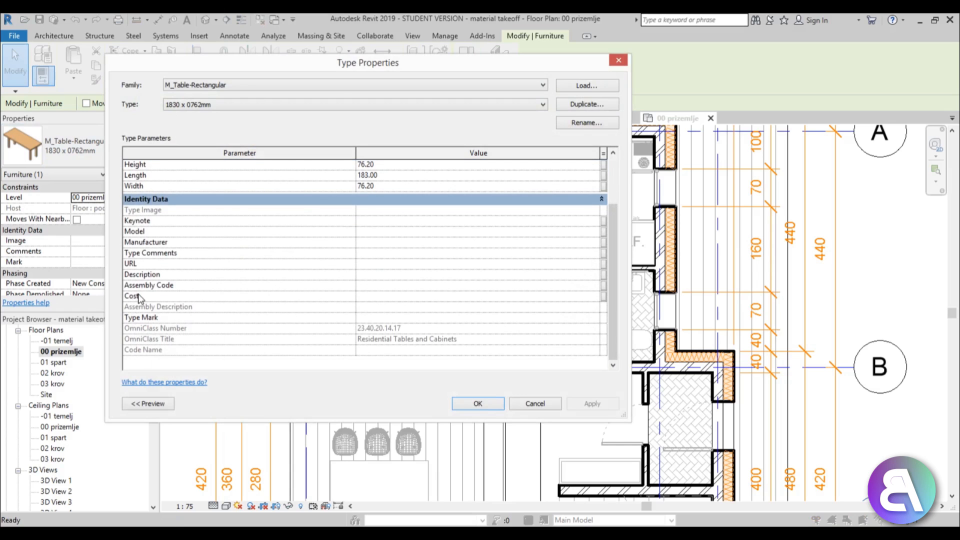
- Set the cost of the M_Table-Rectangular 1830 x 0762mm type to 100, apply it and deselect the table
{"action": "left_click", "coordinate": [372, 298]}
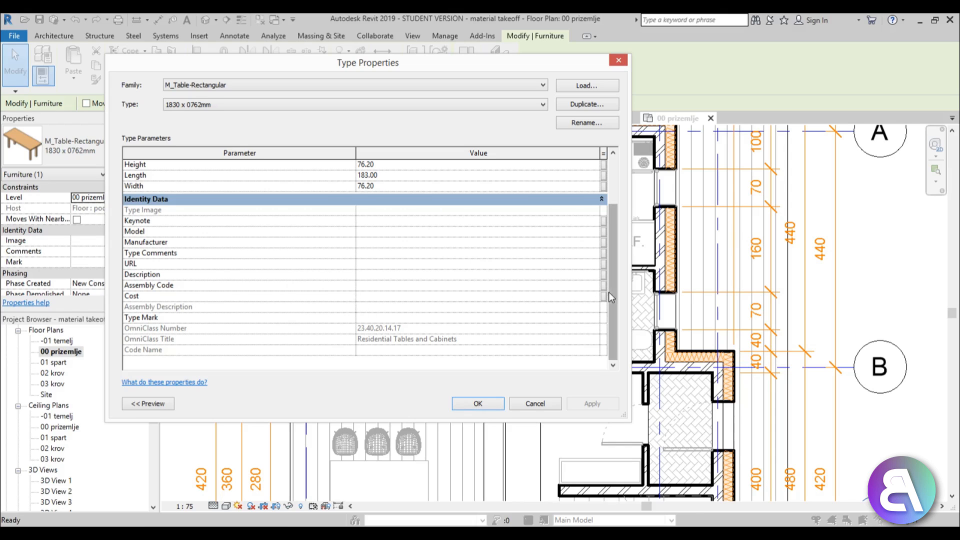
{"action": "scroll", "coordinate": [608, 292], "scroll_direction": "up", "scroll_amount": 1}
{"action": "scroll", "coordinate": [608, 292], "scroll_direction": "down", "scroll_amount": 1}
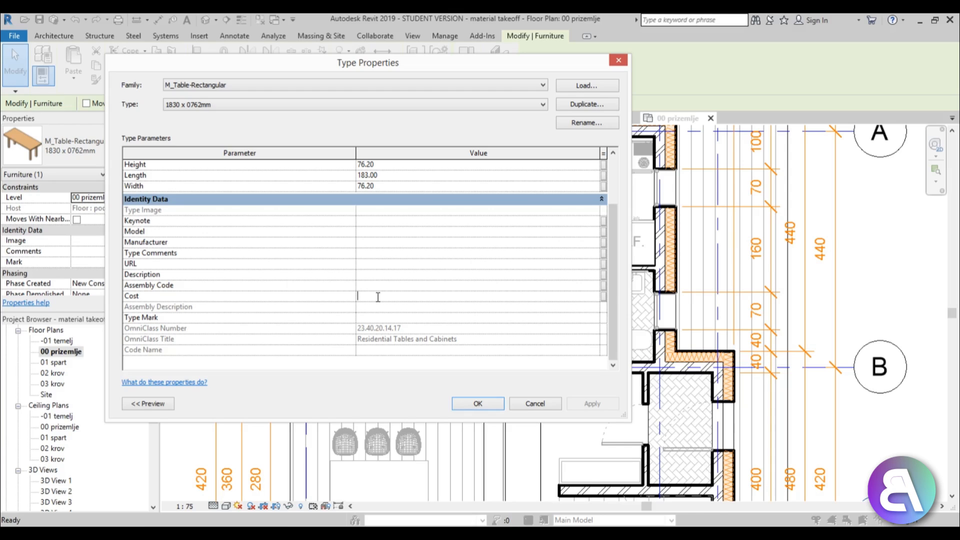
{"action": "type", "text": "100"}
{"action": "left_click", "coordinate": [595, 406]}
{"action": "left_click", "coordinate": [477, 404]}
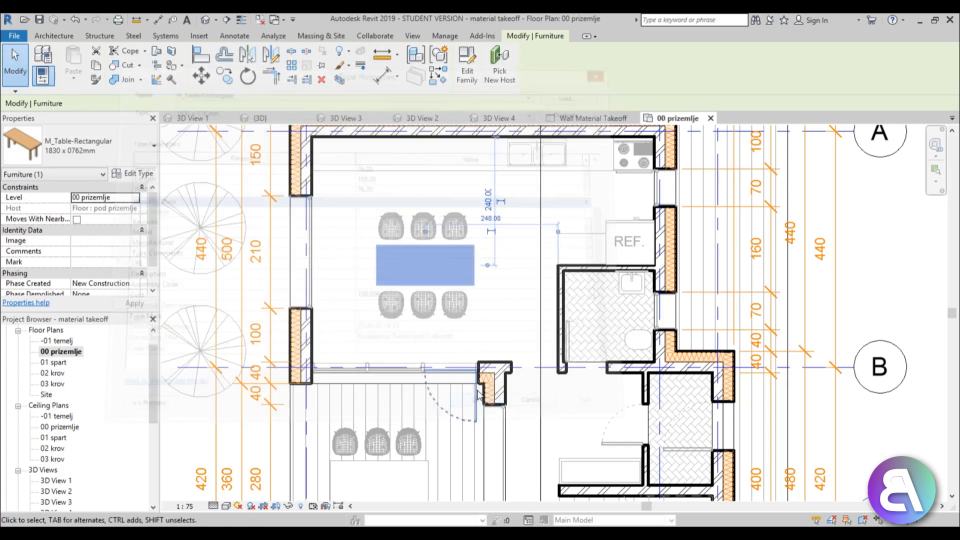
{"action": "left_click", "coordinate": [622, 420]}
- Open the project units and show the format settings of the Currency unit
{"action": "scroll", "coordinate": [622, 411], "scroll_direction": "up", "scroll_amount": 2}
{"action": "scroll", "coordinate": [622, 411], "scroll_direction": "down", "scroll_amount": 2}
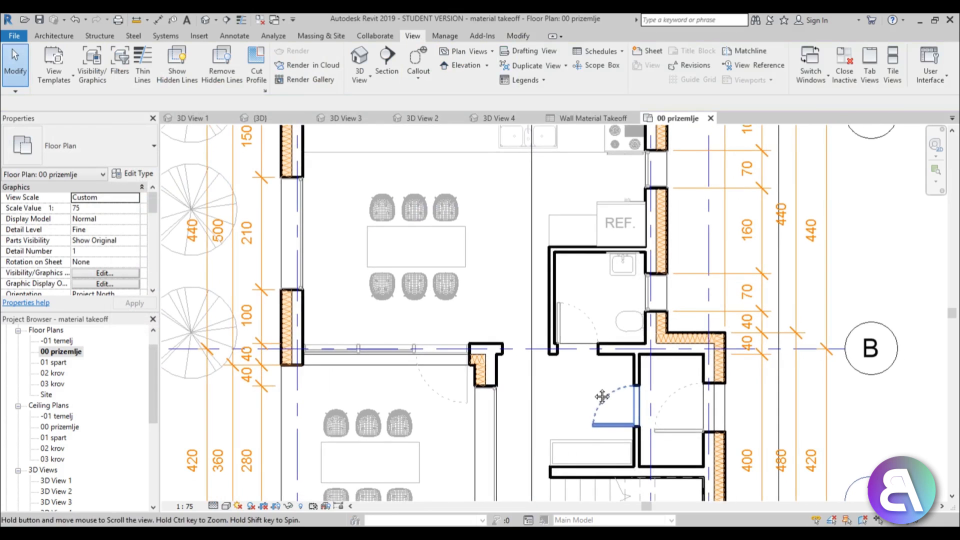
{"action": "key", "text": "u"}
{"action": "key", "text": "n"}
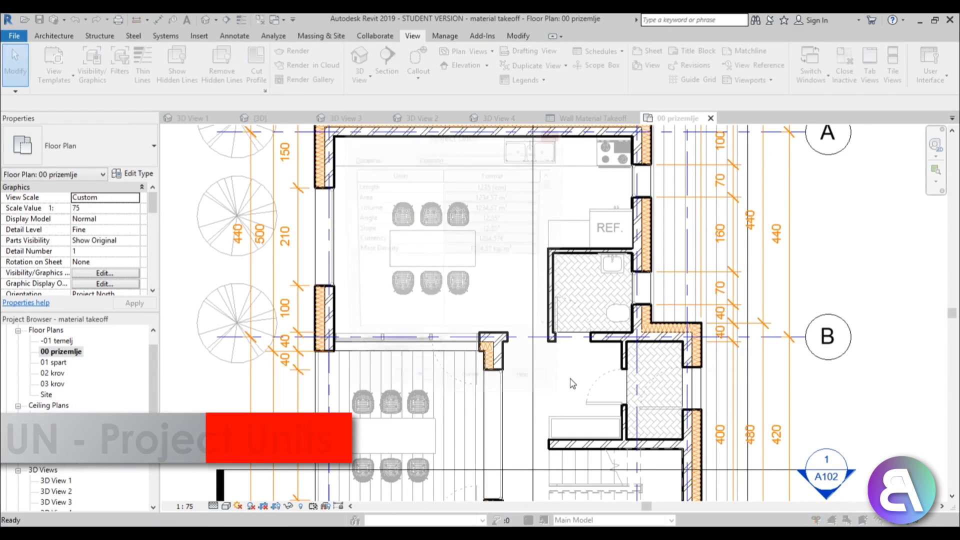
{"action": "left_click_drag", "start_coordinate": [449, 140], "coordinate": [433, 121]}
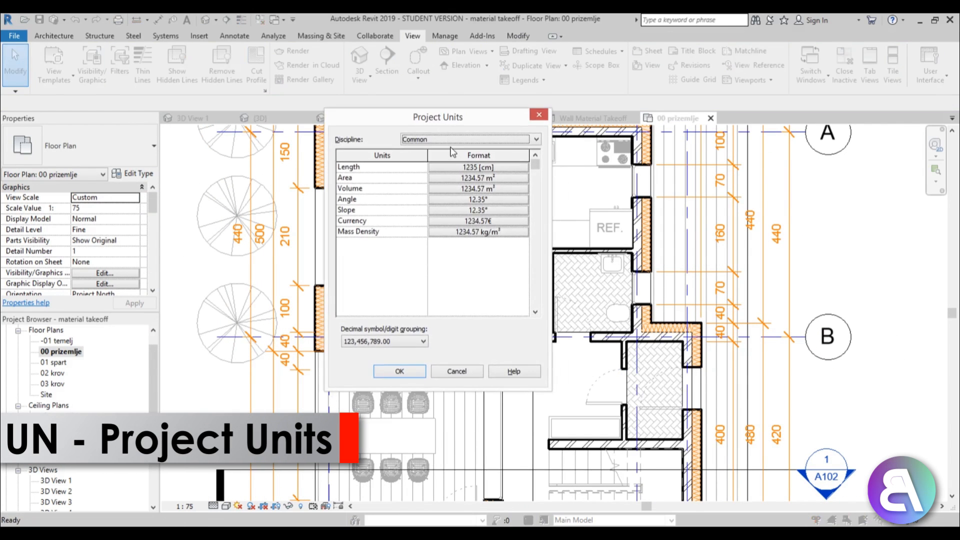
{"action": "left_click", "coordinate": [455, 221]}
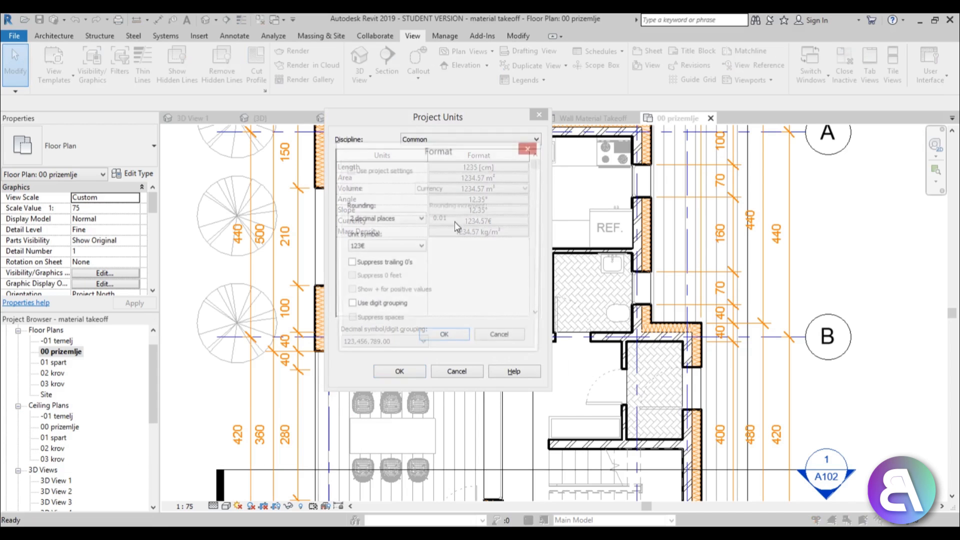
- Examine the unit symbols available for currency, then close the format and project units settings, keeping the 123€ symbol
{"action": "left_click", "coordinate": [385, 248]}
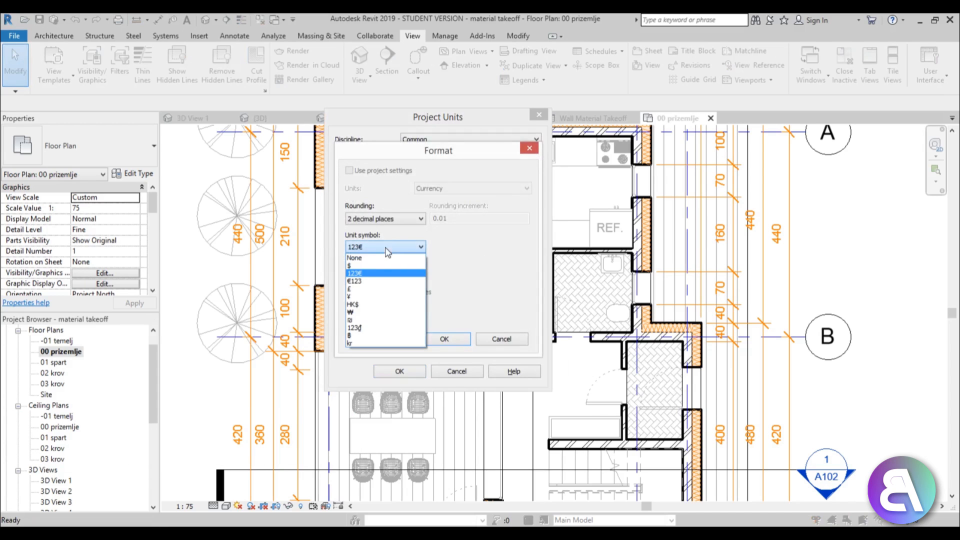
{"action": "left_click", "coordinate": [377, 233]}
{"action": "left_click", "coordinate": [382, 244]}
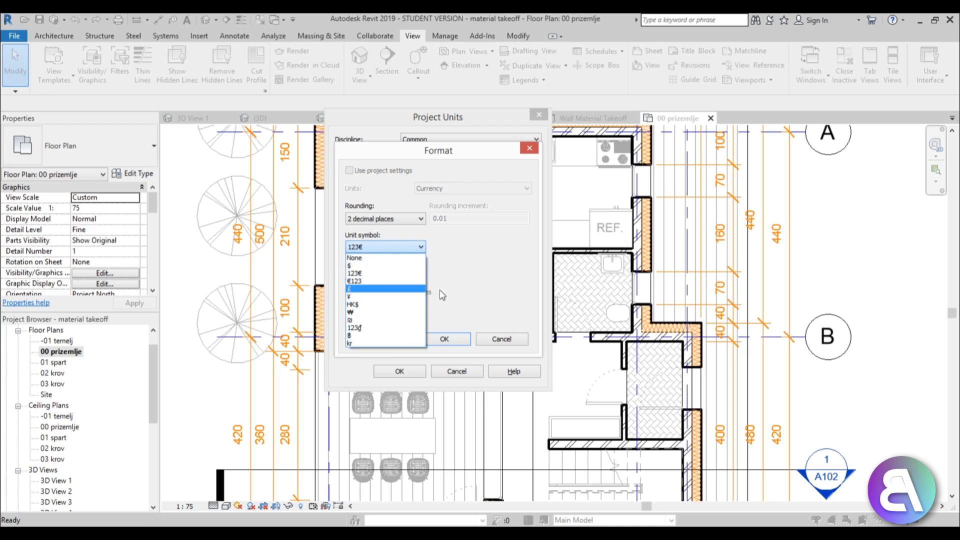
{"action": "left_click", "coordinate": [489, 303]}
{"action": "left_click", "coordinate": [444, 339]}
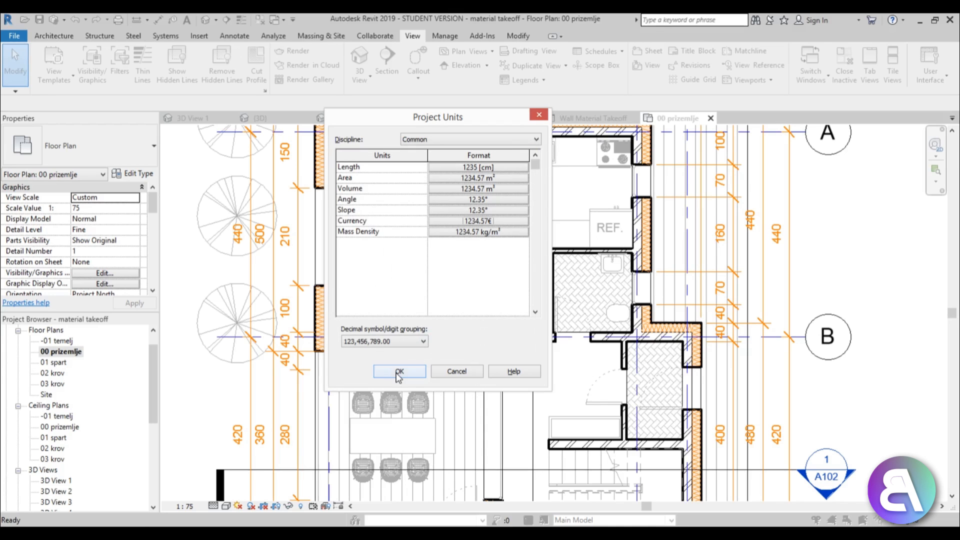
{"action": "left_click", "coordinate": [399, 372]}
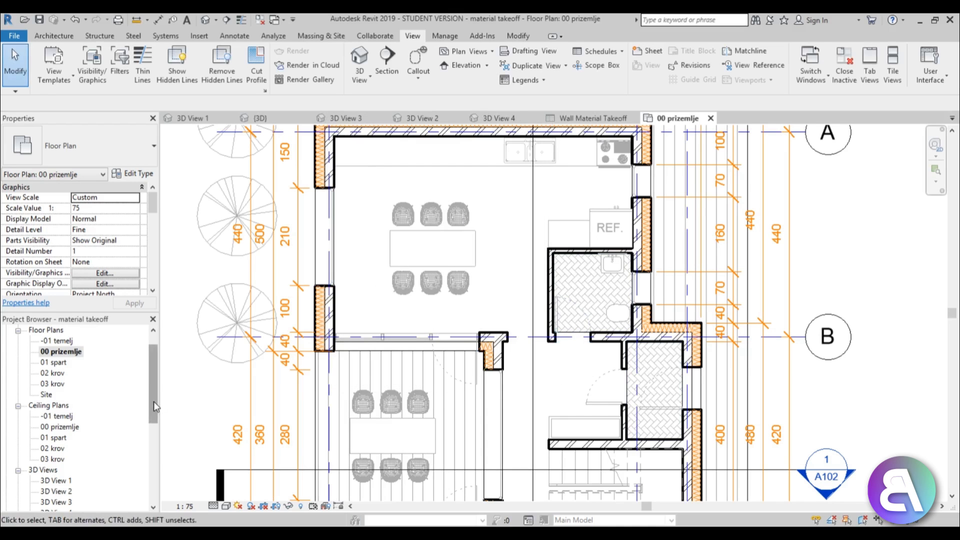
- Open the Wall Material Takeoff schedule from the project's schedules and quantities
{"action": "left_click_drag", "start_coordinate": [154, 401], "coordinate": [152, 480]}
{"action": "left_click", "coordinate": [53, 460]}
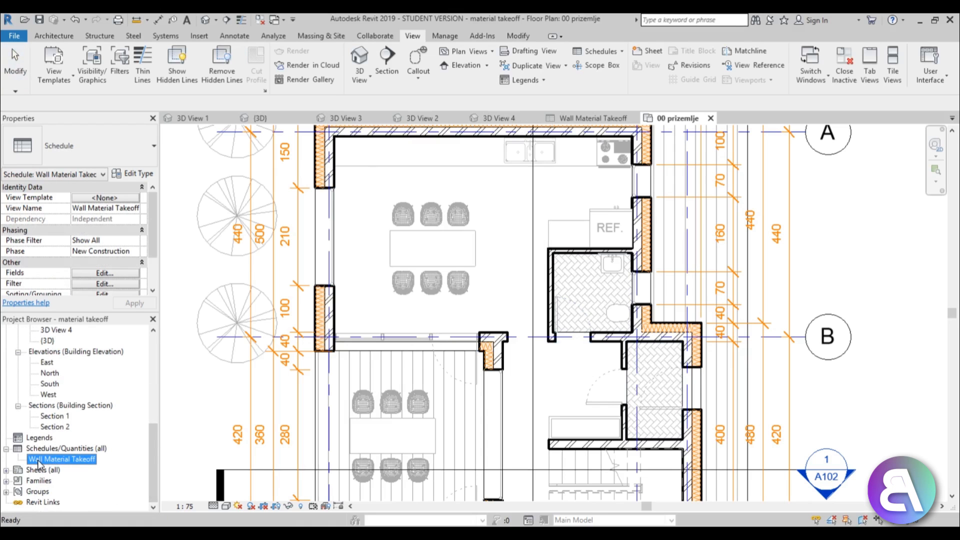
{"action": "double_click", "coordinate": [41, 460]}
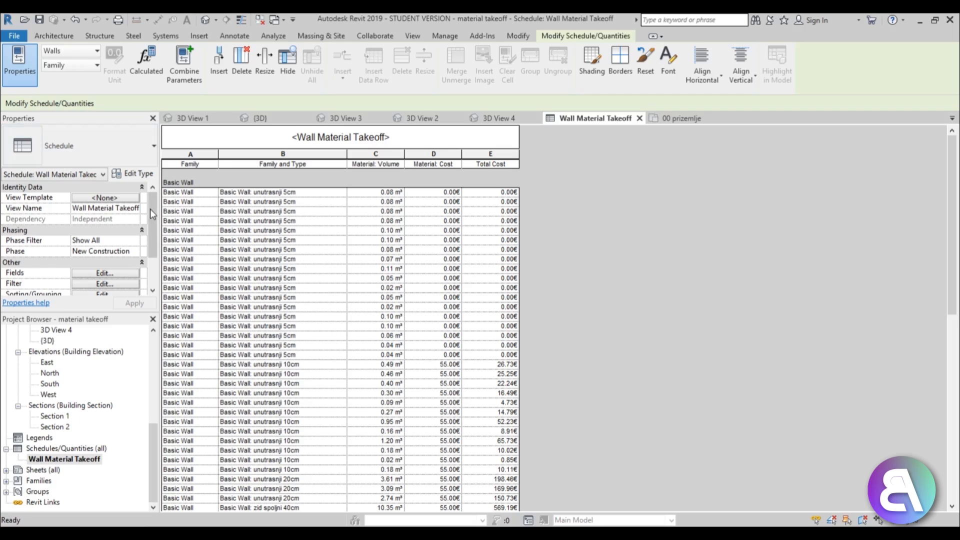
- Set the Total Cost field of the wall material takeoff to calculate totals and apply the formatting
{"action": "left_click_drag", "start_coordinate": [150, 208], "coordinate": [192, 285]}
{"action": "scroll", "coordinate": [613, 245], "scroll_direction": "down", "scroll_amount": 13}
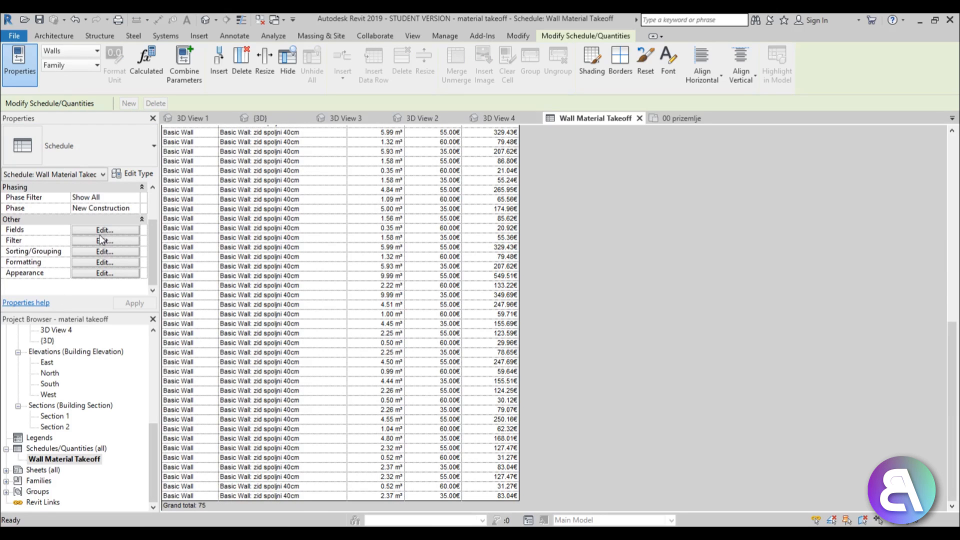
{"action": "left_click", "coordinate": [100, 260]}
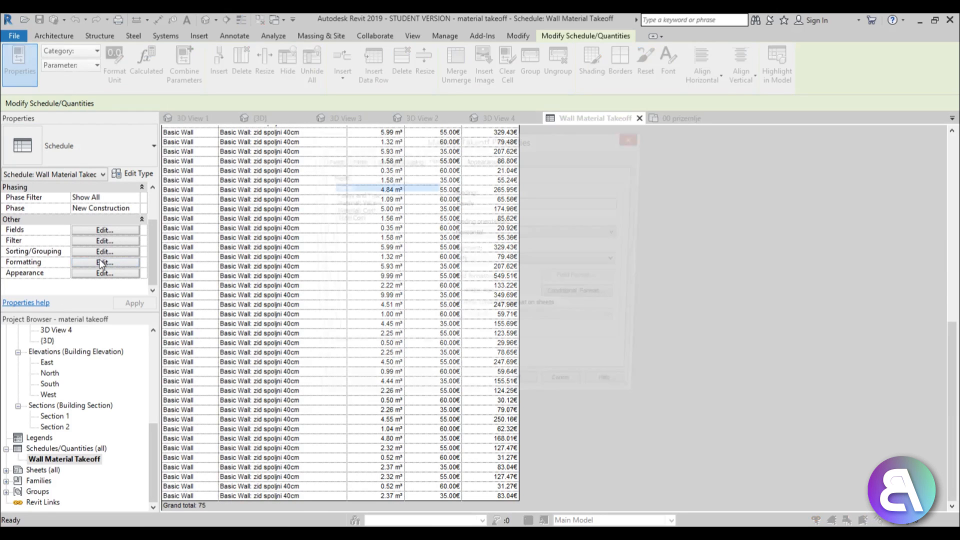
{"action": "left_click", "coordinate": [340, 219]}
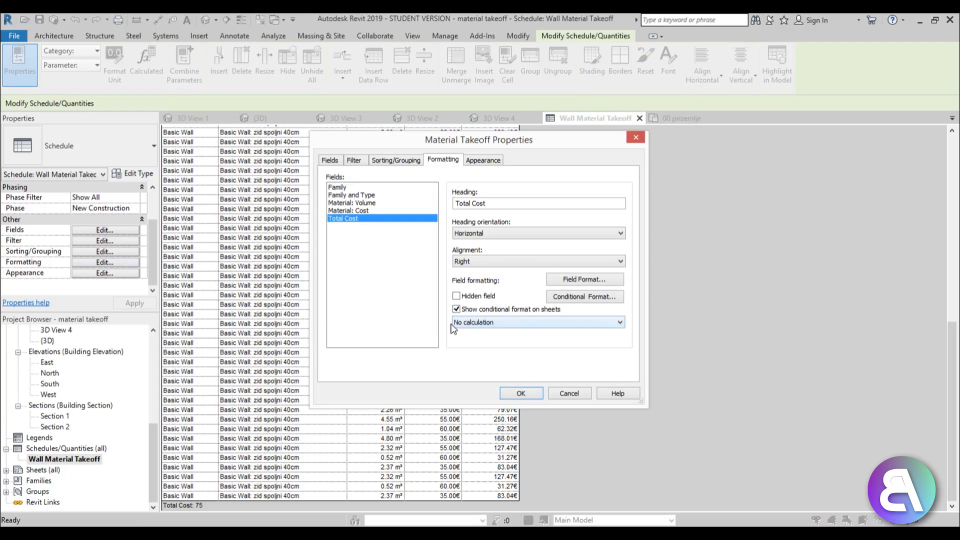
{"action": "left_click", "coordinate": [496, 323]}
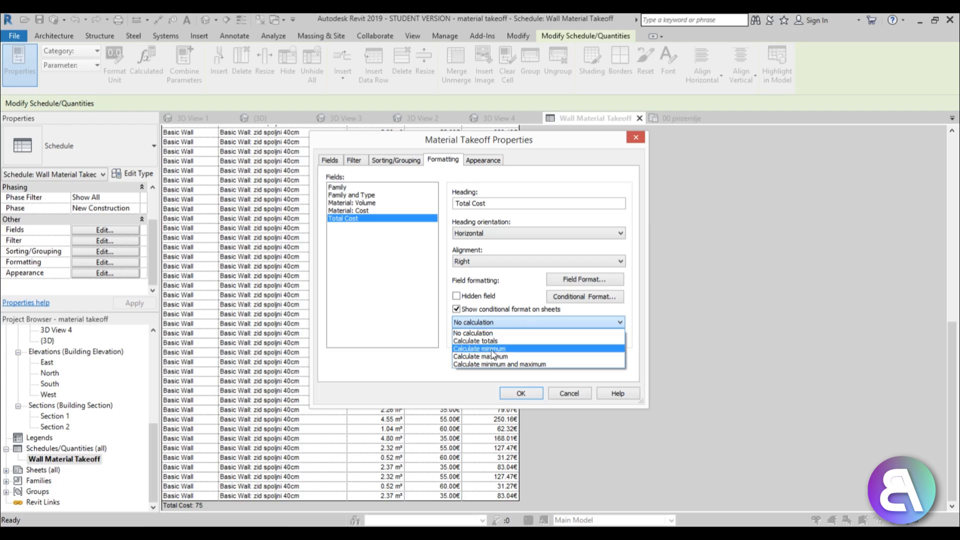
{"action": "left_click", "coordinate": [480, 342]}
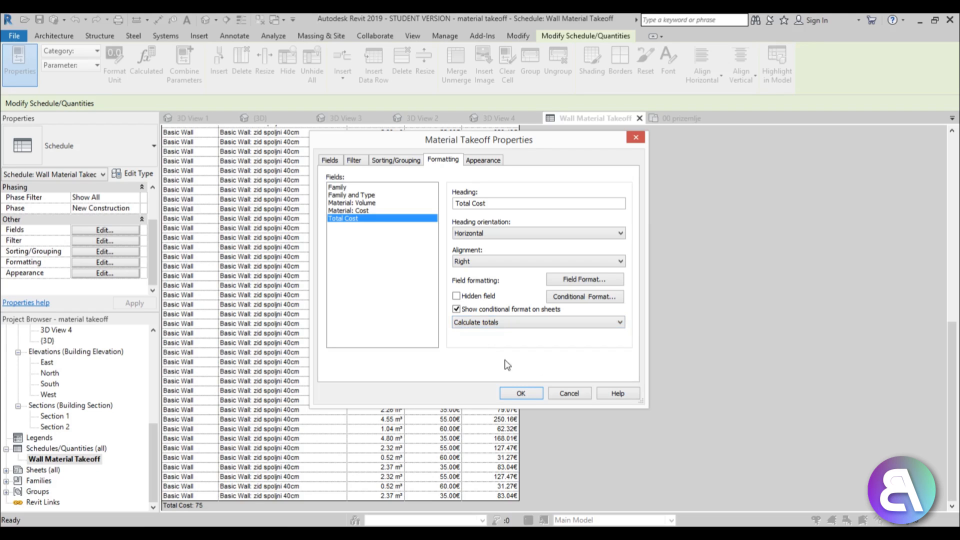
{"action": "left_click", "coordinate": [521, 394]}
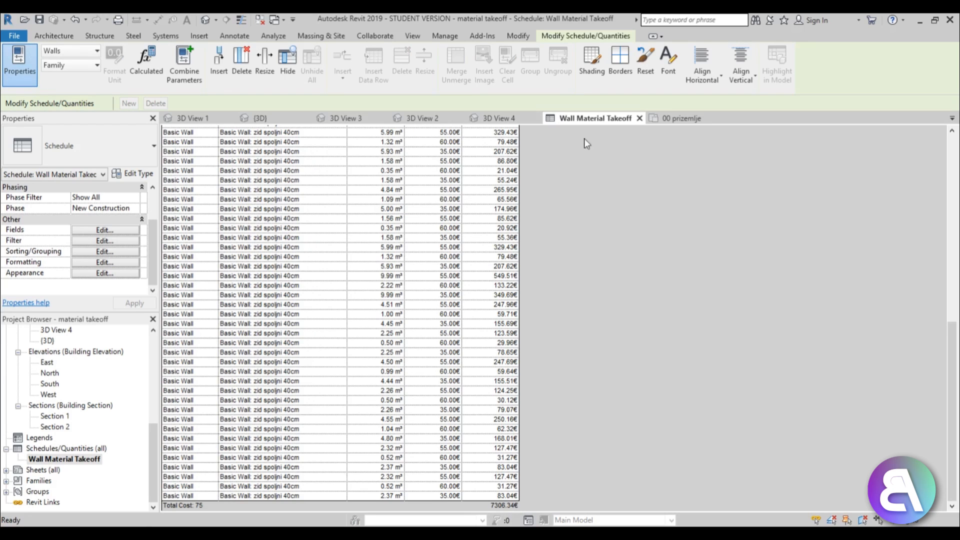
- Examine the Total Cost column of the wall material takeoff down to its grand total row
{"action": "scroll", "coordinate": [536, 381], "scroll_direction": "up", "scroll_amount": 10}
{"action": "scroll", "coordinate": [523, 333], "scroll_direction": "down", "scroll_amount": 9}
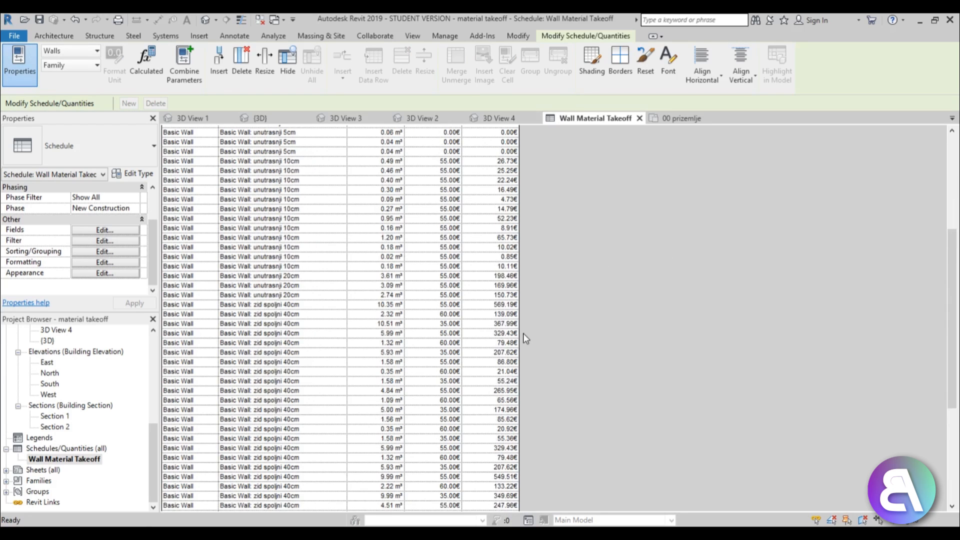
{"action": "scroll", "coordinate": [523, 333], "scroll_direction": "down", "scroll_amount": 1}
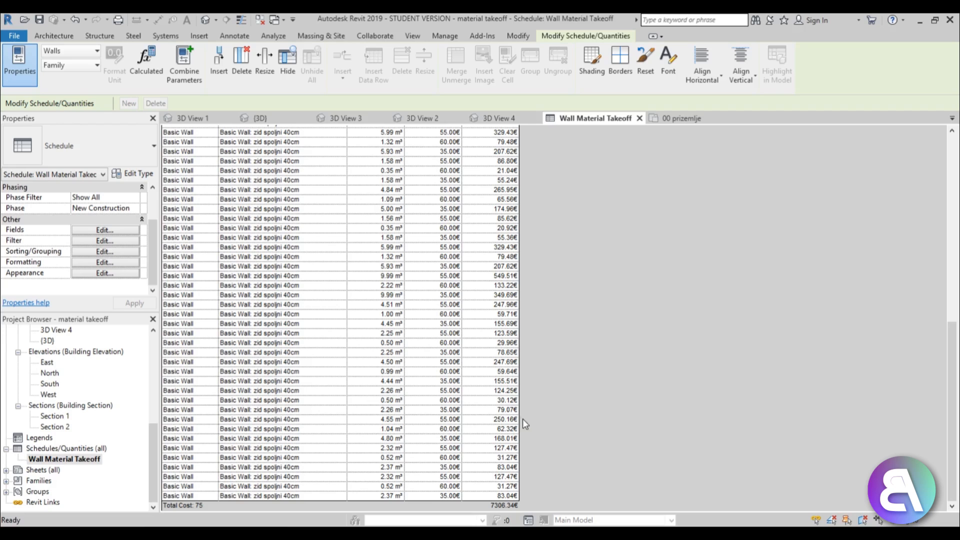
{"action": "scroll", "coordinate": [522, 423], "scroll_direction": "up", "scroll_amount": 7}
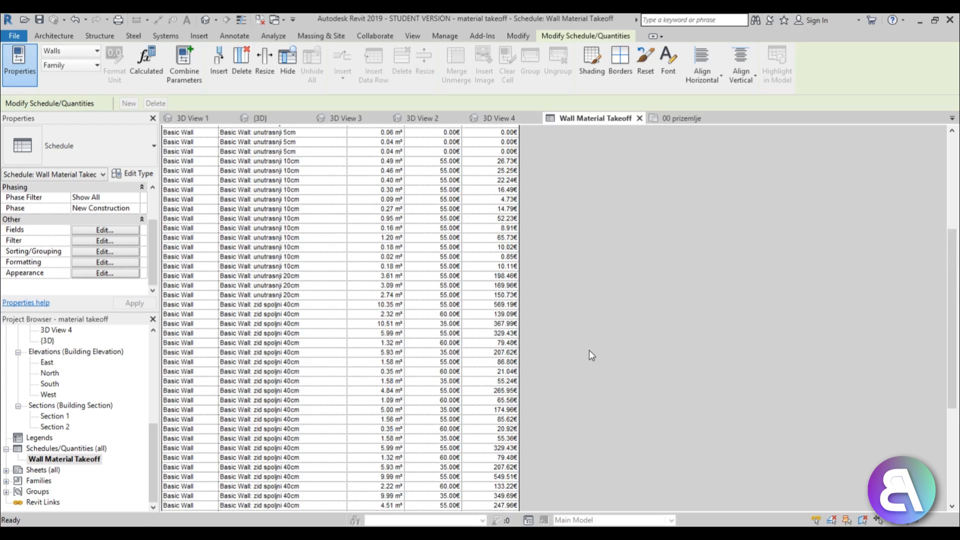
{"action": "scroll", "coordinate": [589, 351], "scroll_direction": "up", "scroll_amount": 2}
{"action": "scroll", "coordinate": [588, 352], "scroll_direction": "down", "scroll_amount": 12}
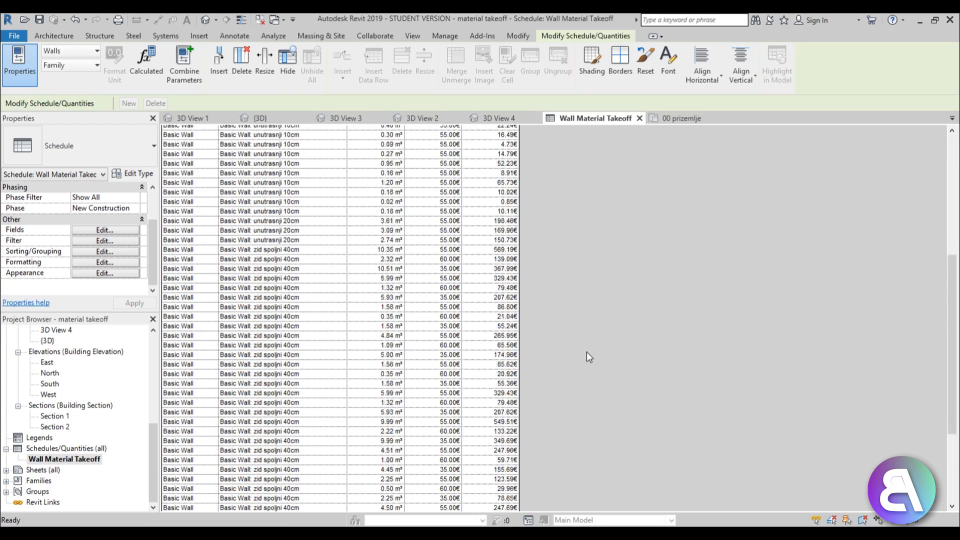